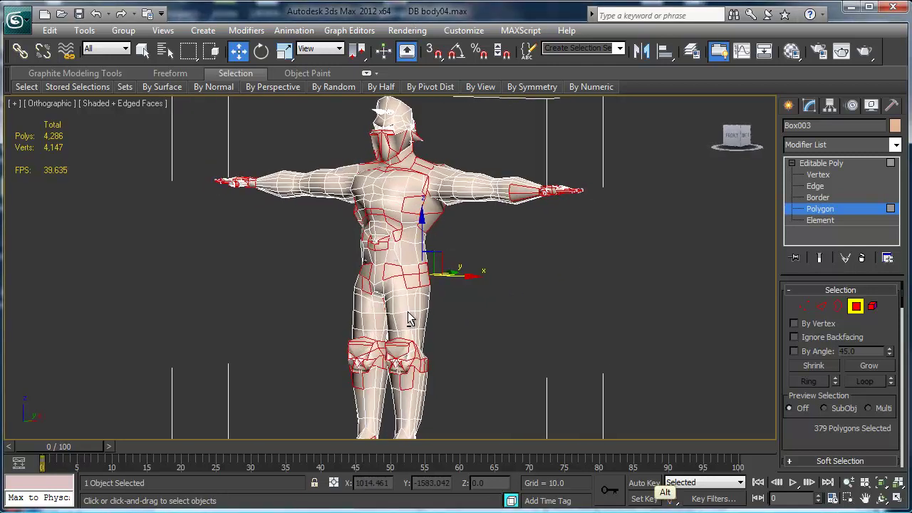
Select all polygons of the body mesh that have more than four sides.
{"action": "middle_click_drag", "start_coordinate": [411, 356], "coordinate": [394, 364]}
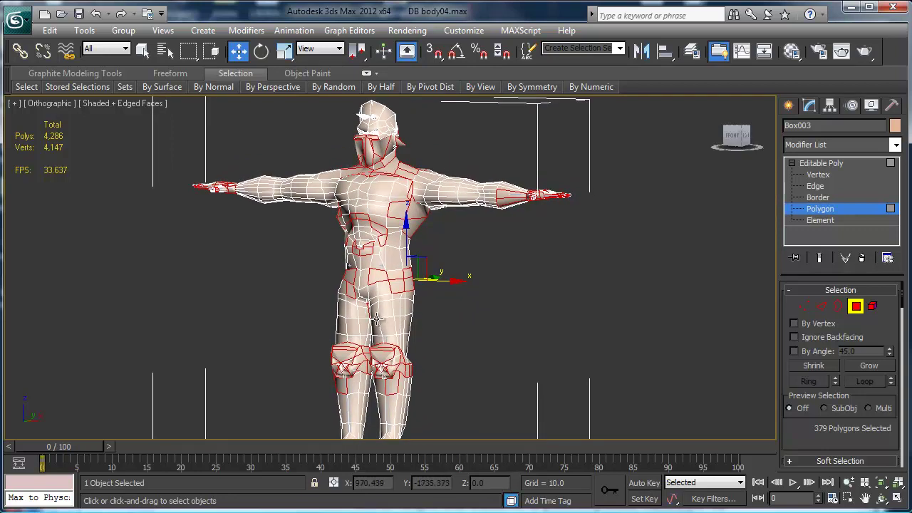
{"action": "scroll", "coordinate": [378, 319], "scroll_direction": "up", "scroll_amount": 5}
{"action": "scroll", "coordinate": [331, 305], "scroll_direction": "down", "scroll_amount": 2}
{"action": "middle_click_drag", "start_coordinate": [329, 305], "coordinate": [370, 306], "text": "alt"}
{"action": "mouse_move", "coordinate": [588, 88]}
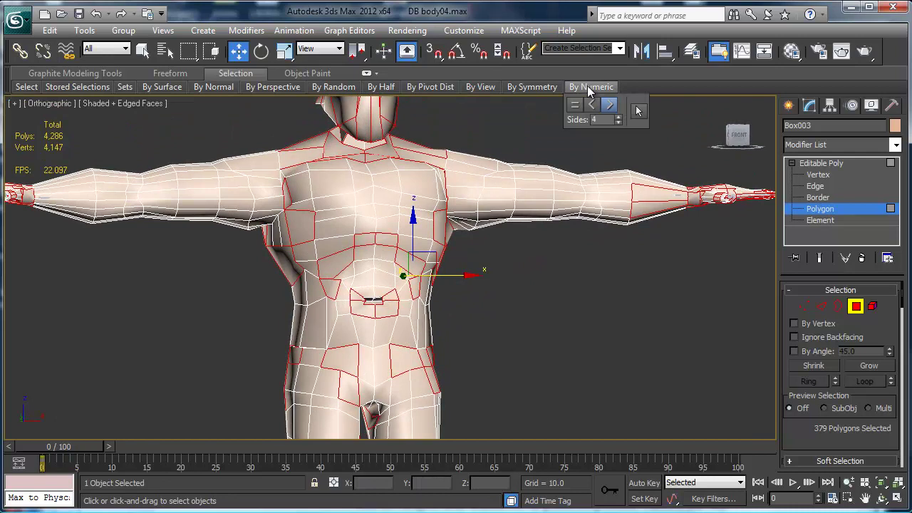
{"action": "left_click", "coordinate": [638, 112]}
Collapse the two close vertices on the body's centre line just below the chest into a single vertex.
{"action": "middle_click_drag", "start_coordinate": [373, 353], "coordinate": [366, 252]}
{"action": "middle_click_drag", "start_coordinate": [377, 305], "coordinate": [357, 181]}
{"action": "middle_click_drag", "start_coordinate": [428, 207], "coordinate": [357, 324]}
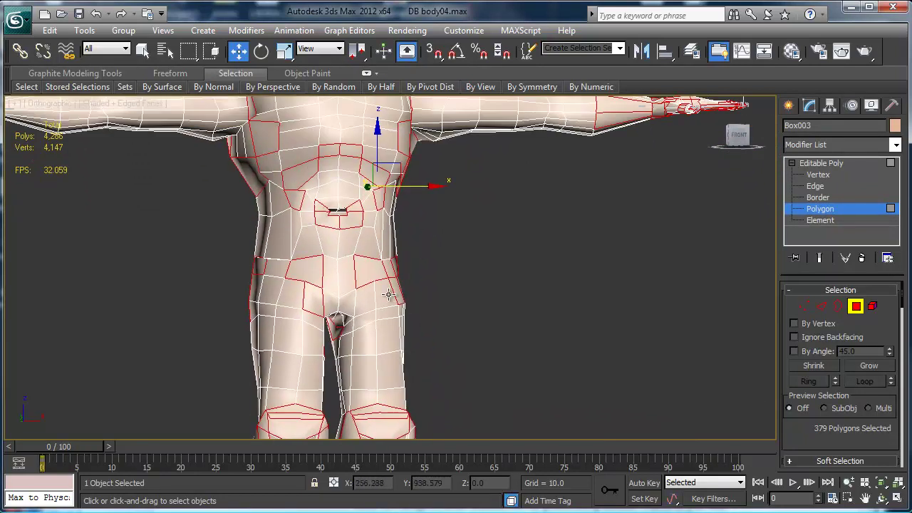
{"action": "middle_click_drag", "start_coordinate": [377, 265], "coordinate": [350, 356]}
{"action": "scroll", "coordinate": [388, 325], "scroll_direction": "up", "scroll_amount": 4}
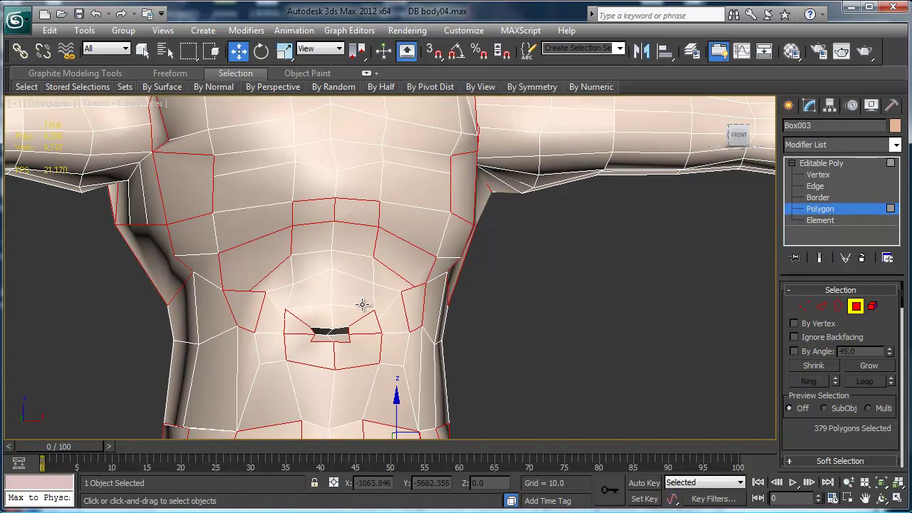
{"action": "key", "text": "1"}
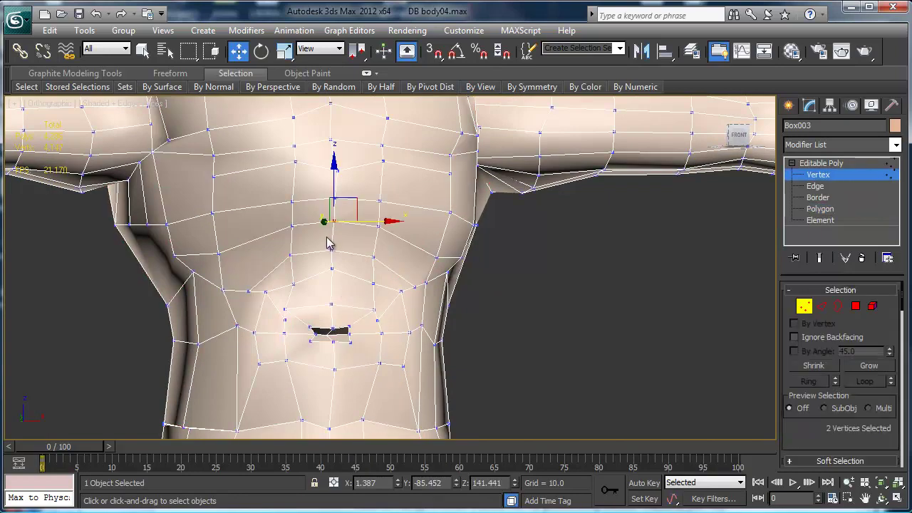
{"action": "left_click", "coordinate": [326, 238]}
{"action": "middle_click_drag", "start_coordinate": [330, 243], "coordinate": [338, 253], "text": "alt"}
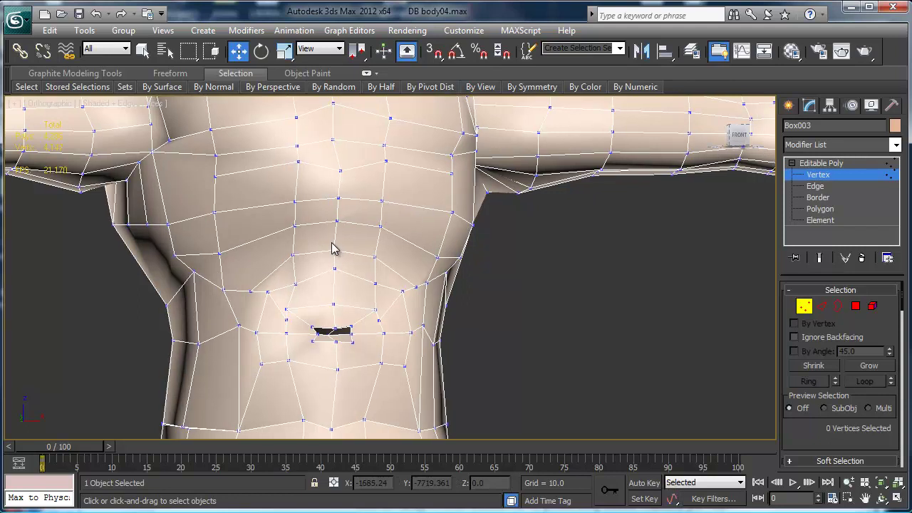
{"action": "left_click", "coordinate": [346, 221]}
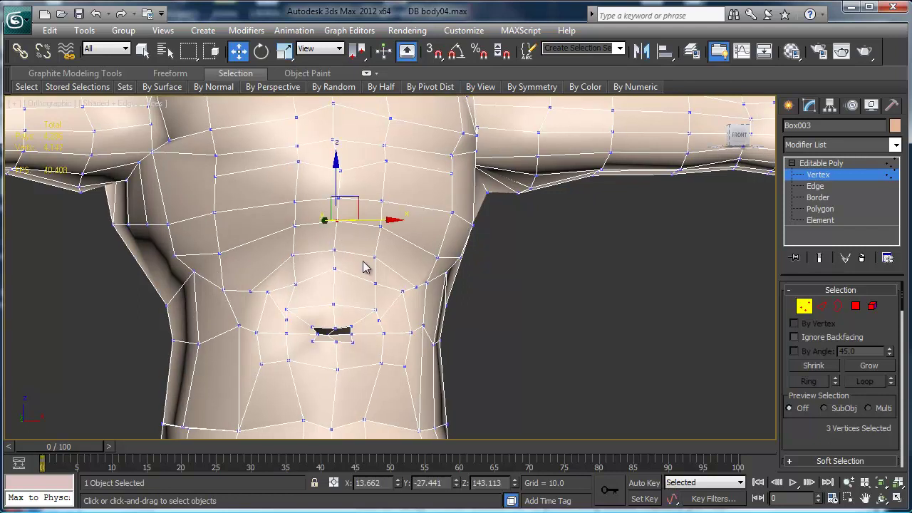
{"action": "middle_click_drag", "start_coordinate": [328, 244], "coordinate": [341, 276], "text": "alt"}
{"action": "left_click_drag", "start_coordinate": [342, 271], "coordinate": [611, 114], "text": "alt"}
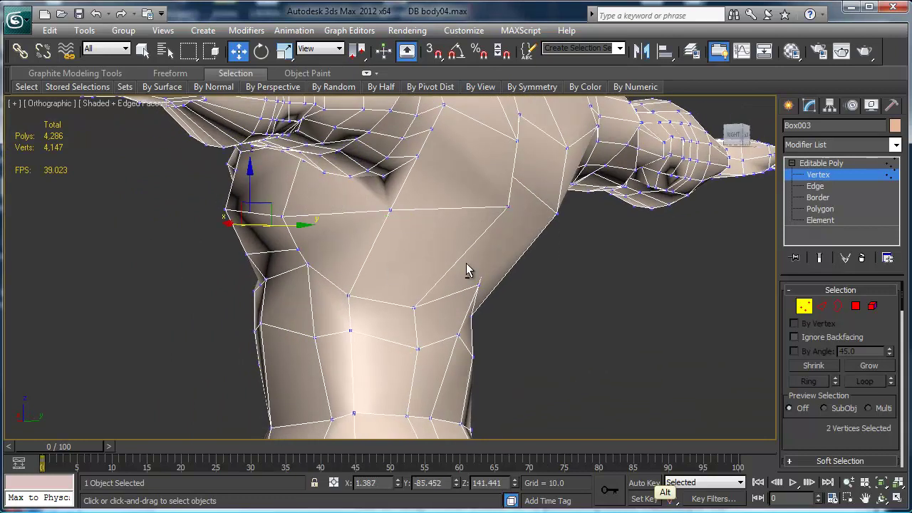
{"action": "middle_click_drag", "start_coordinate": [172, 277], "coordinate": [350, 279], "text": "alt"}
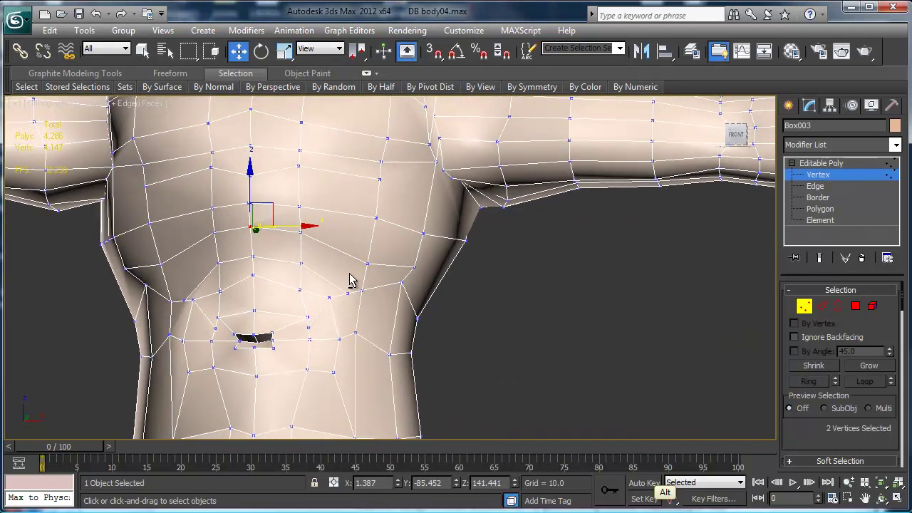
{"action": "key", "text": "ctrl+alt+c"}
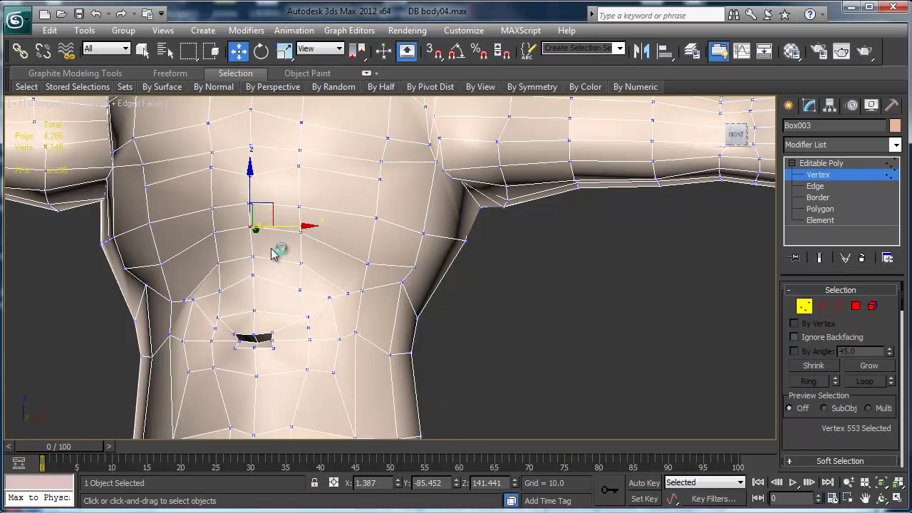
Return to polygon level and reselect the faces with more than four sides.
{"action": "left_click", "coordinate": [856, 306]}
{"action": "mouse_move", "coordinate": [595, 86]}
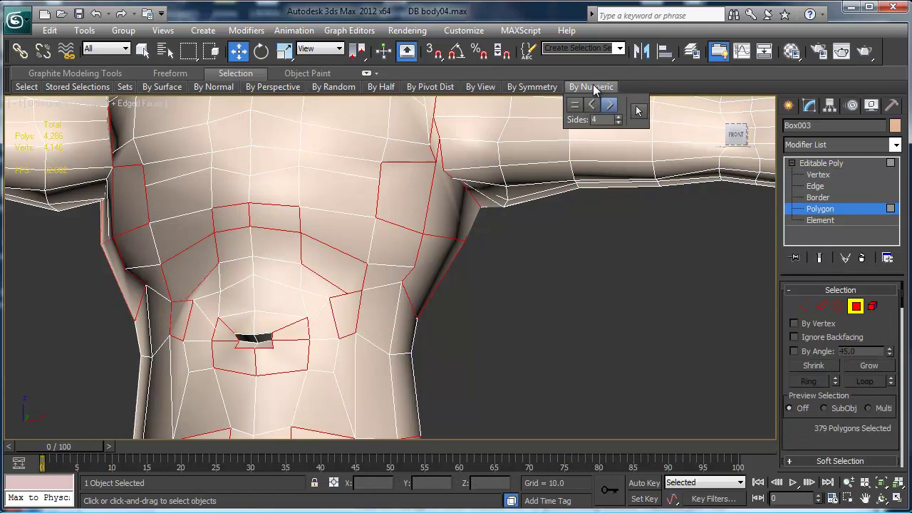
{"action": "left_click", "coordinate": [638, 112]}
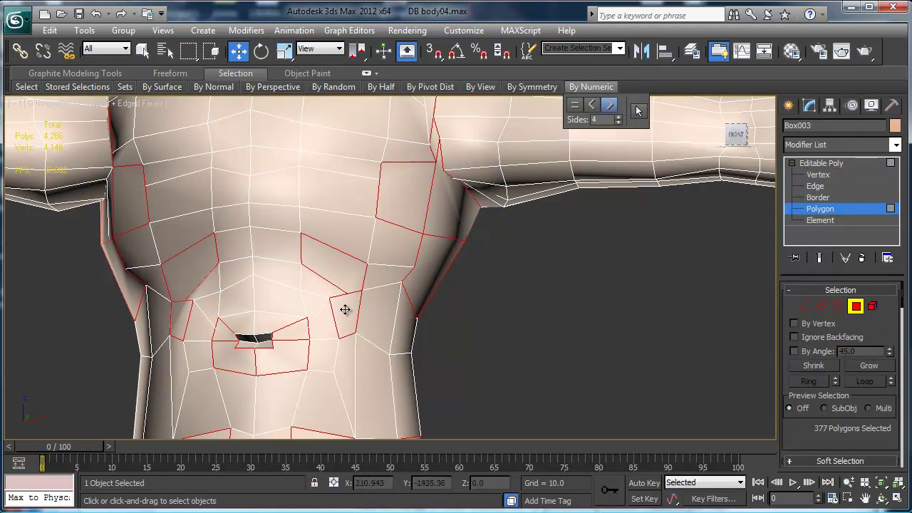
Collapse the short edge between the two highlighted polygons on the character's left upper abdomen.
{"action": "middle_click_drag", "start_coordinate": [340, 304], "coordinate": [296, 304], "text": "alt"}
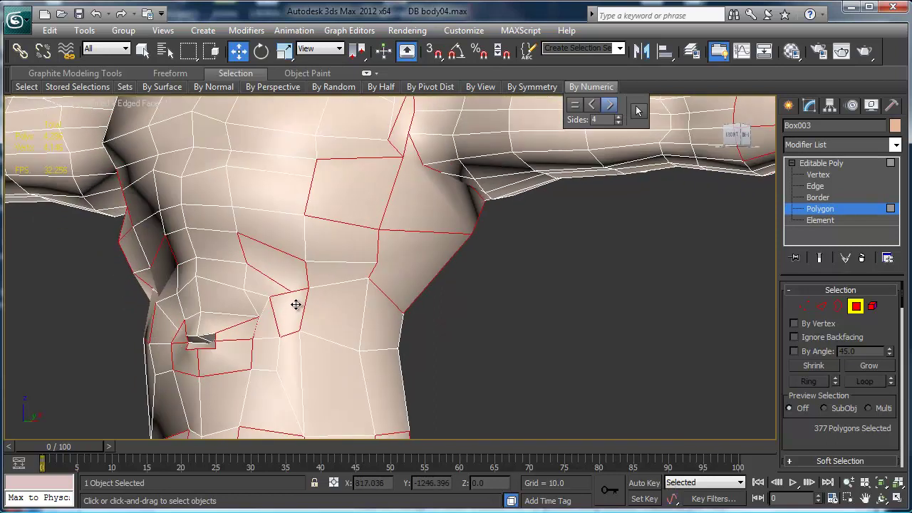
{"action": "key", "text": "x"}
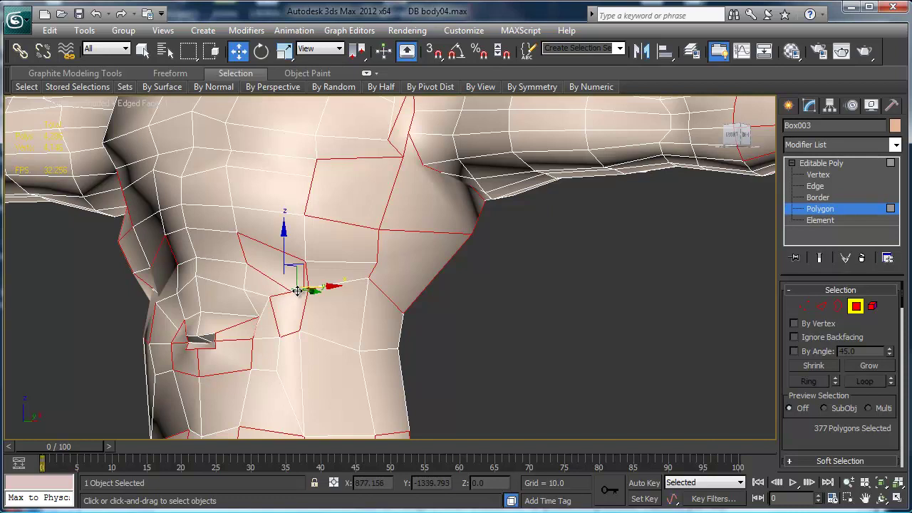
{"action": "left_click", "coordinate": [819, 306]}
{"action": "left_click", "coordinate": [289, 282]}
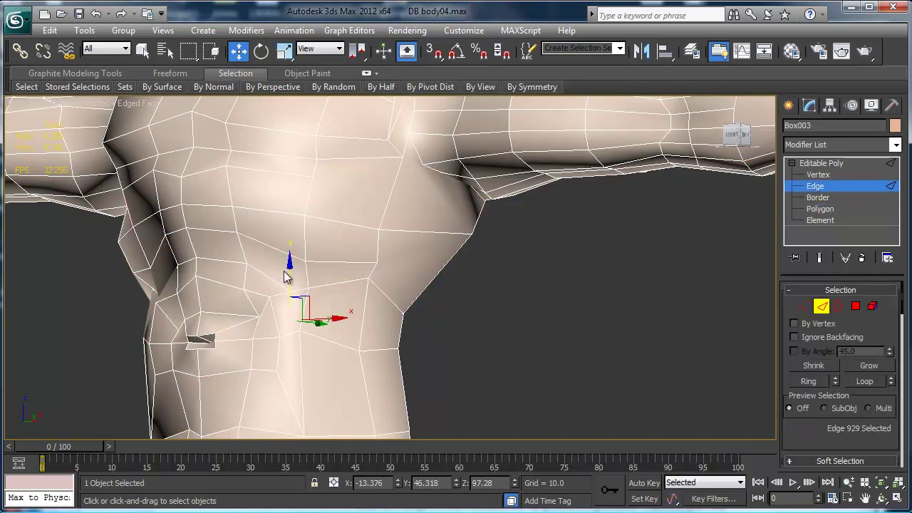
{"action": "left_click", "coordinate": [307, 290]}
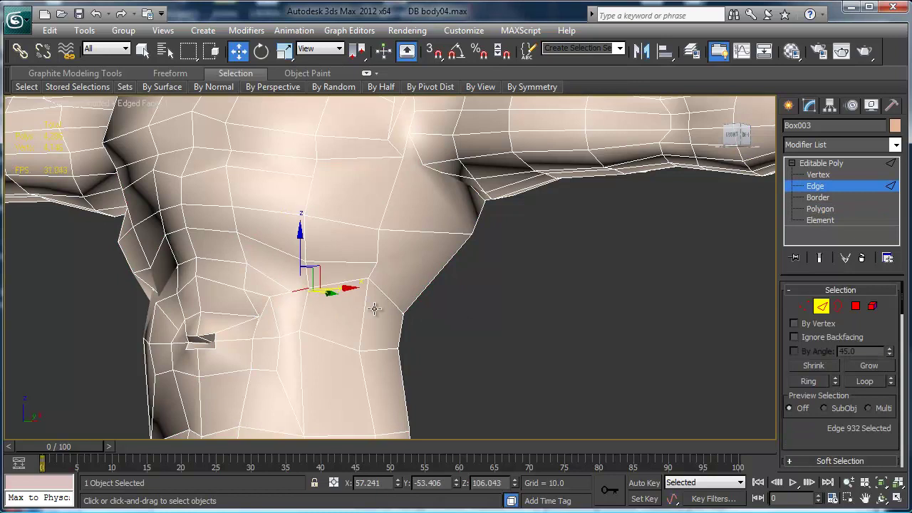
{"action": "key", "text": "ctrl+alt"}
{"action": "left_click", "coordinate": [374, 306]}
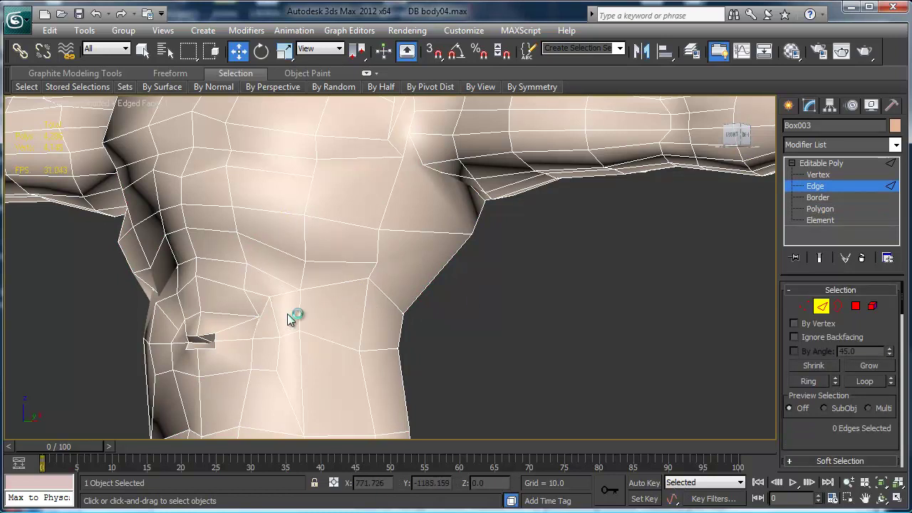
Go back to polygons and refresh the selection of faces with more than four sides.
{"action": "left_click", "coordinate": [854, 305]}
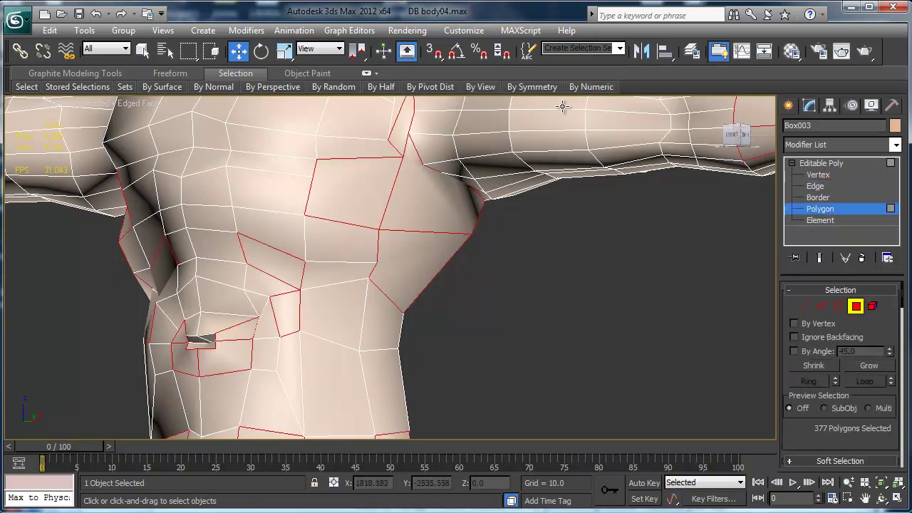
{"action": "left_click", "coordinate": [586, 89]}
{"action": "left_click", "coordinate": [639, 110]}
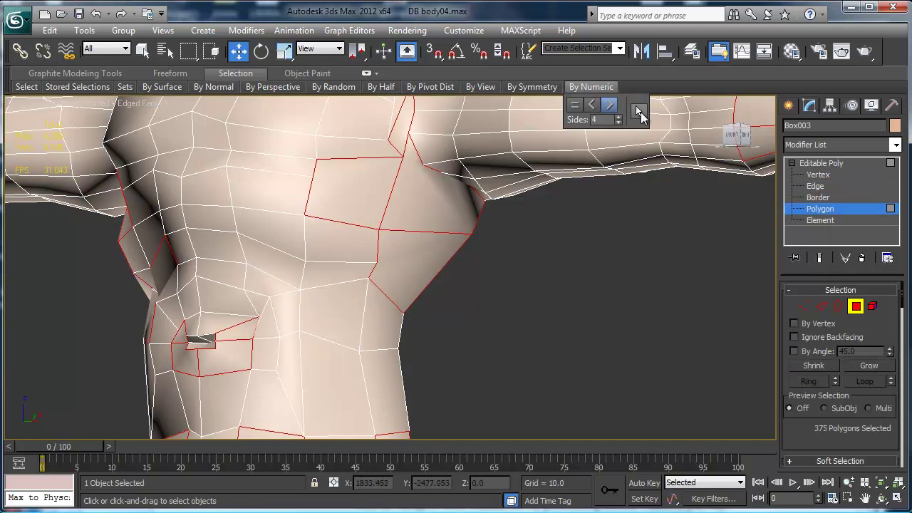
Cut a new edge from the navel opening's lower corner on the character's left to the outer corner of the adjacent polygon.
{"action": "middle_click_drag", "start_coordinate": [295, 356], "coordinate": [383, 272]}
{"action": "scroll", "coordinate": [383, 273], "scroll_direction": "up", "scroll_amount": 5}
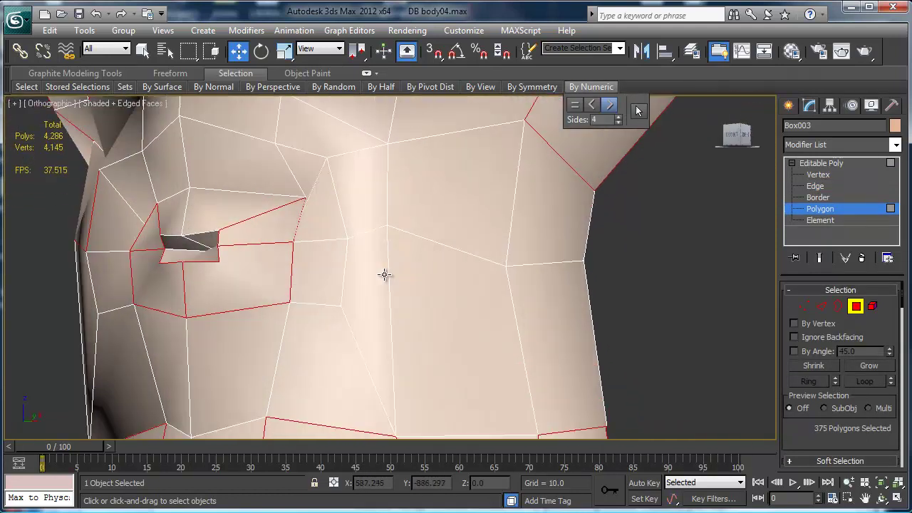
{"action": "middle_click_drag", "start_coordinate": [294, 306], "coordinate": [339, 313], "text": "alt"}
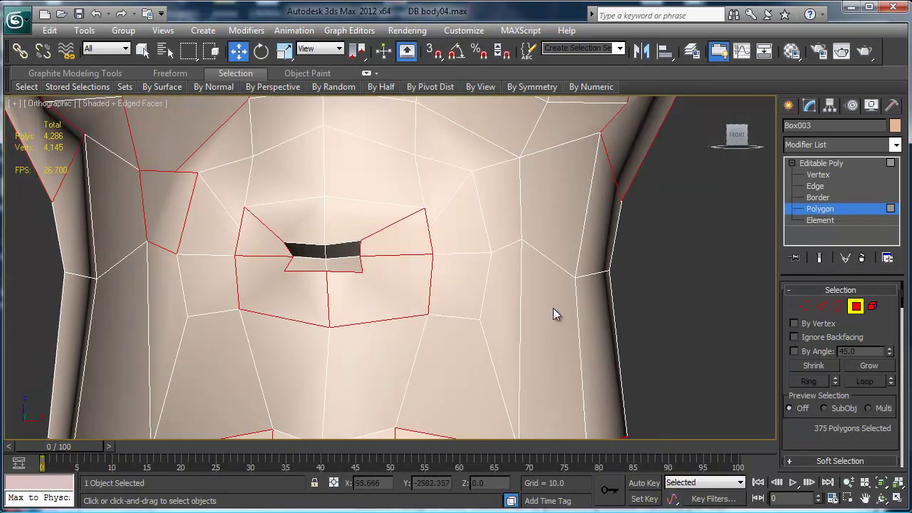
{"action": "right_click", "coordinate": [384, 296]}
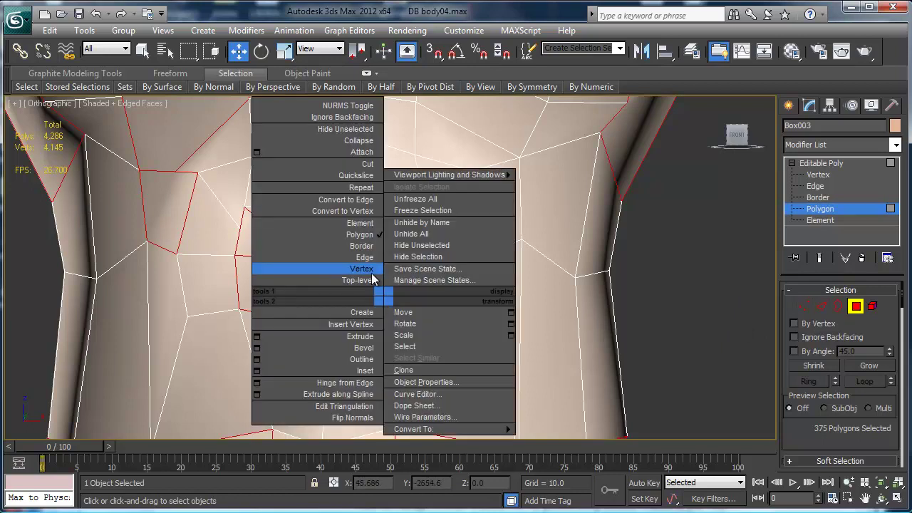
{"action": "left_click", "coordinate": [362, 189]}
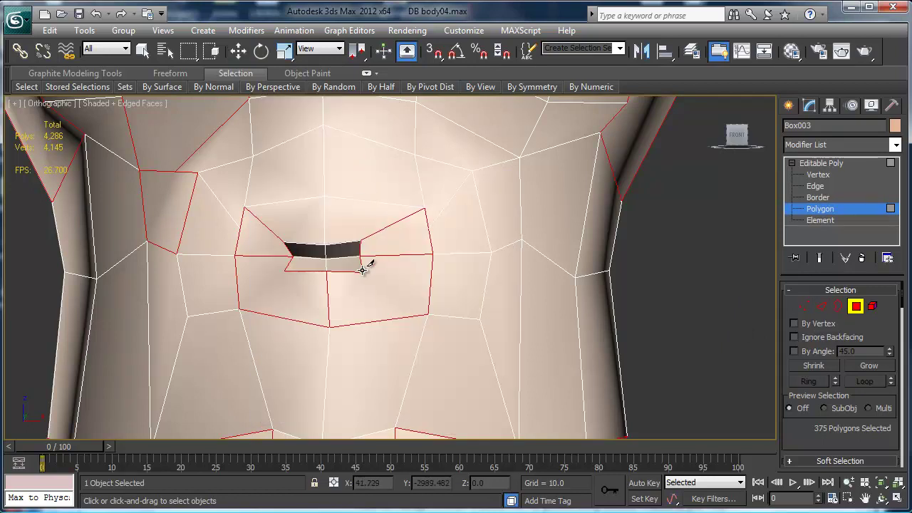
{"action": "left_click", "coordinate": [363, 271]}
{"action": "left_click", "coordinate": [428, 313]}
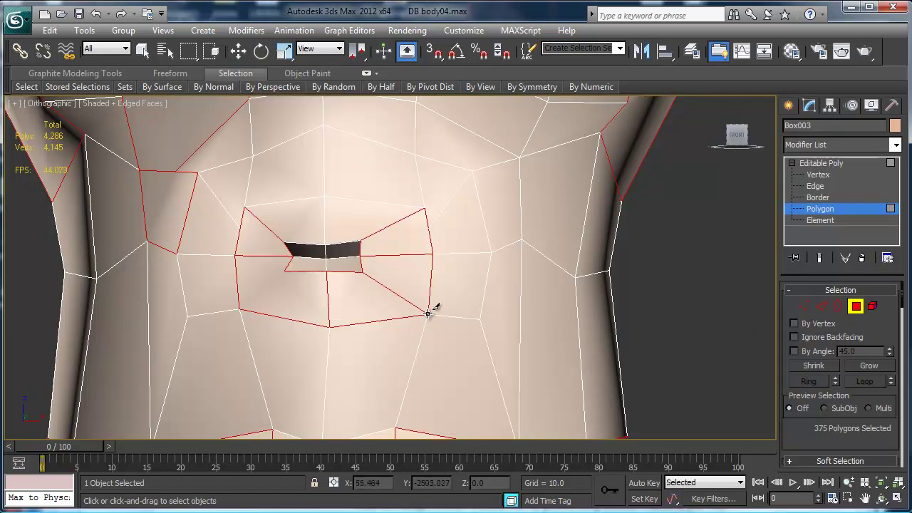
{"action": "right_click", "coordinate": [429, 313]}
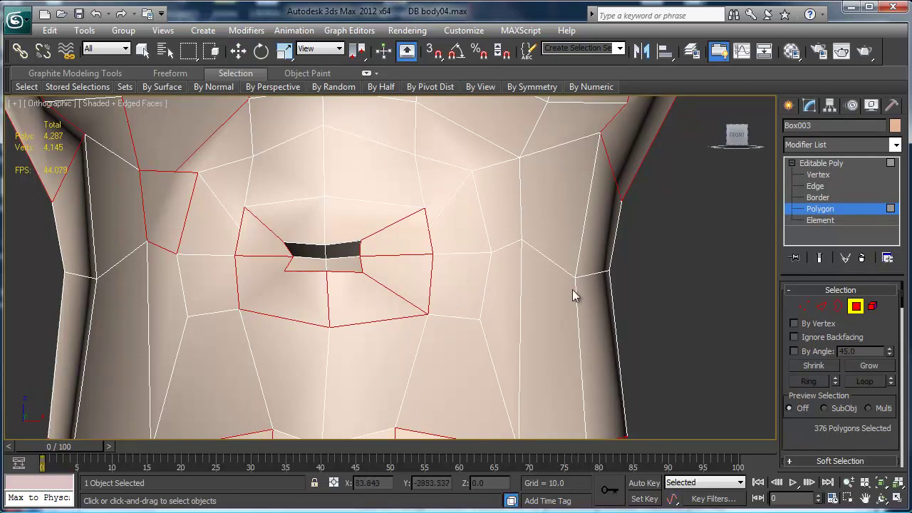
Reselect the polygons with more than four sides to update the highlighted faces around the navel.
{"action": "left_click", "coordinate": [591, 87]}
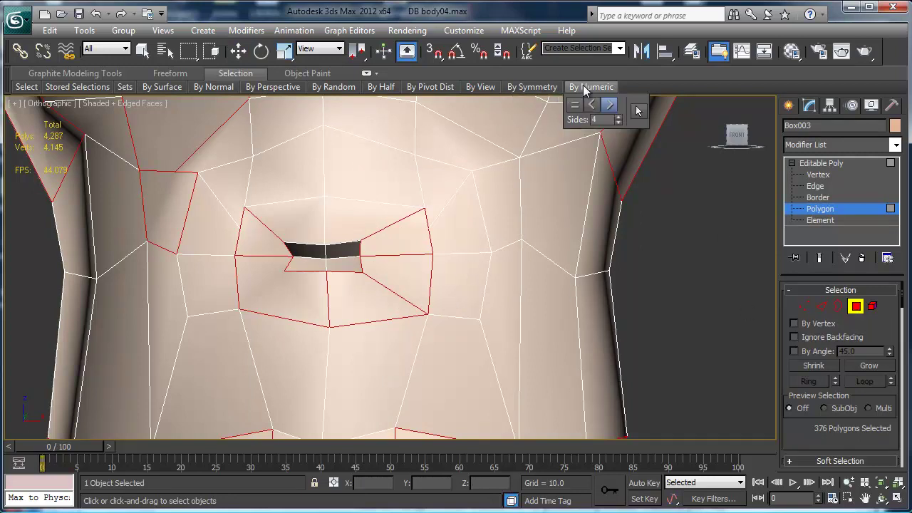
{"action": "left_click", "coordinate": [609, 104]}
{"action": "left_click", "coordinate": [639, 111]}
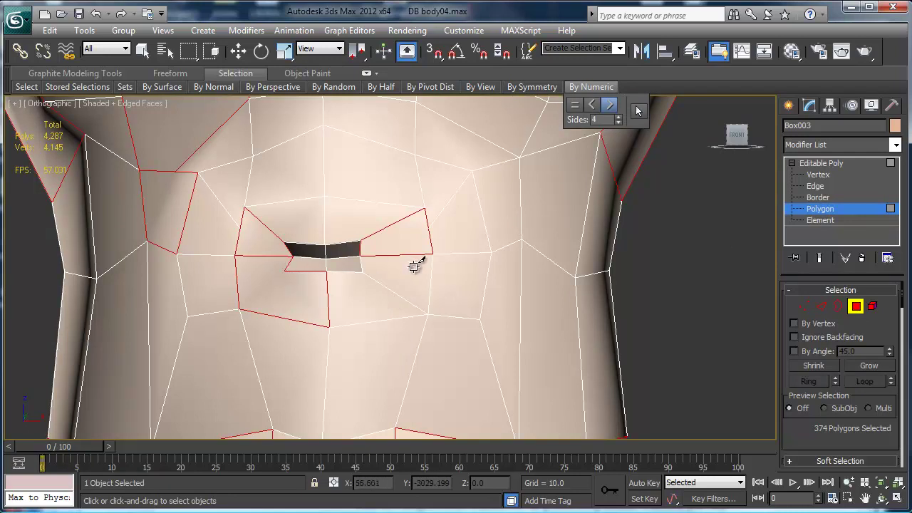
Collapse the two close vertices up and outward from the navel on the character's left, and move the merged vertex to about -62.68 in Y.
{"action": "middle_click_drag", "start_coordinate": [400, 272], "coordinate": [405, 261], "text": "alt"}
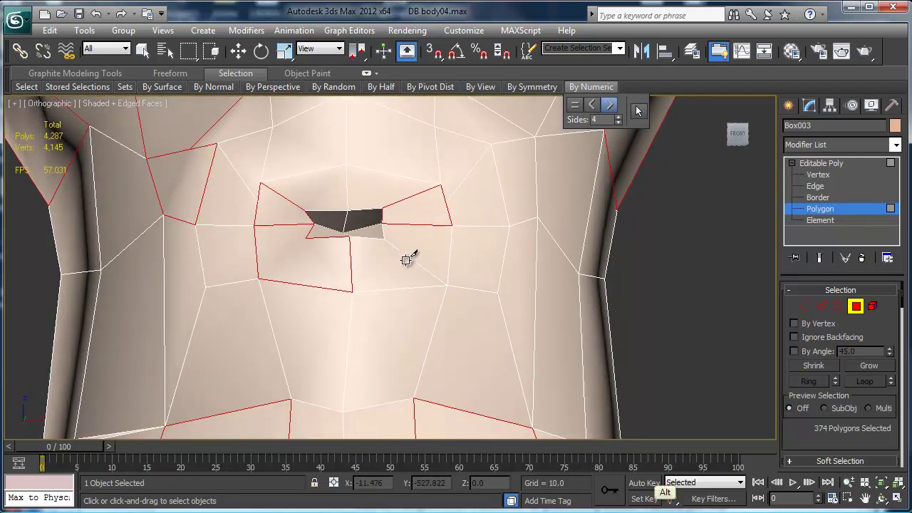
{"action": "key", "text": "1"}
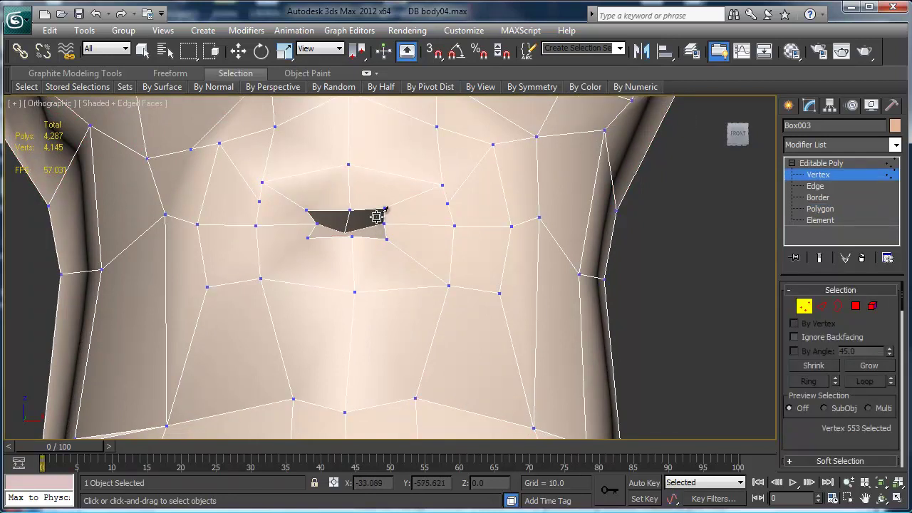
{"action": "key", "text": "w"}
{"action": "left_click", "coordinate": [386, 226]}
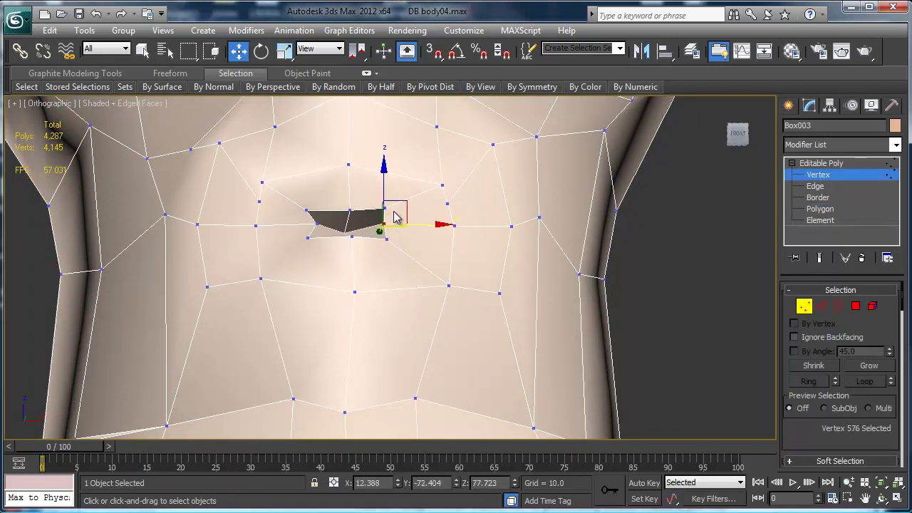
{"action": "left_click", "coordinate": [385, 209]}
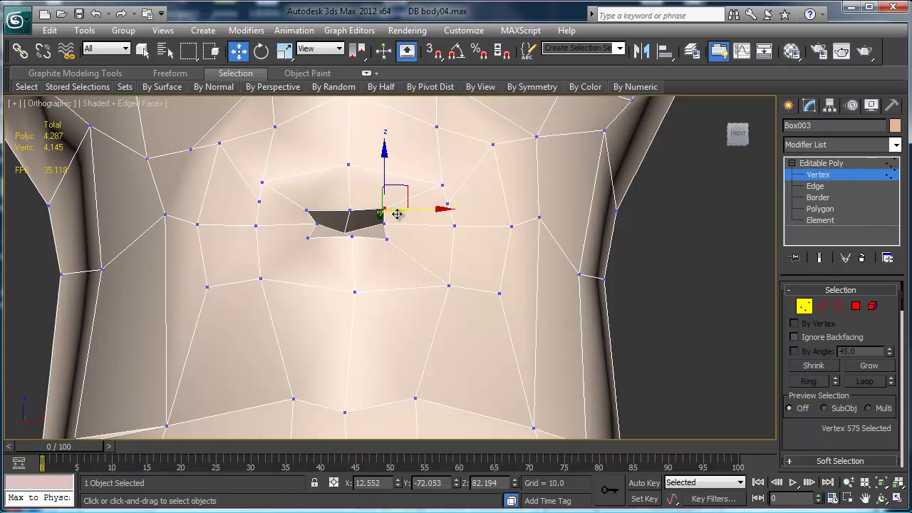
{"action": "left_click", "coordinate": [445, 244]}
{"action": "left_click", "coordinate": [442, 186]}
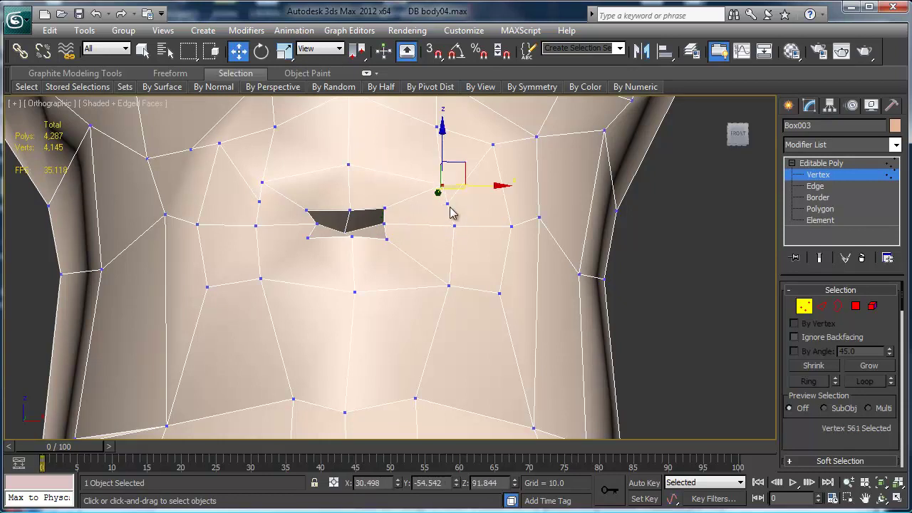
{"action": "left_click", "coordinate": [447, 202], "text": "ctrl"}
{"action": "key", "text": "ctrl+alt"}
{"action": "key", "text": "ctrl+alt+c"}
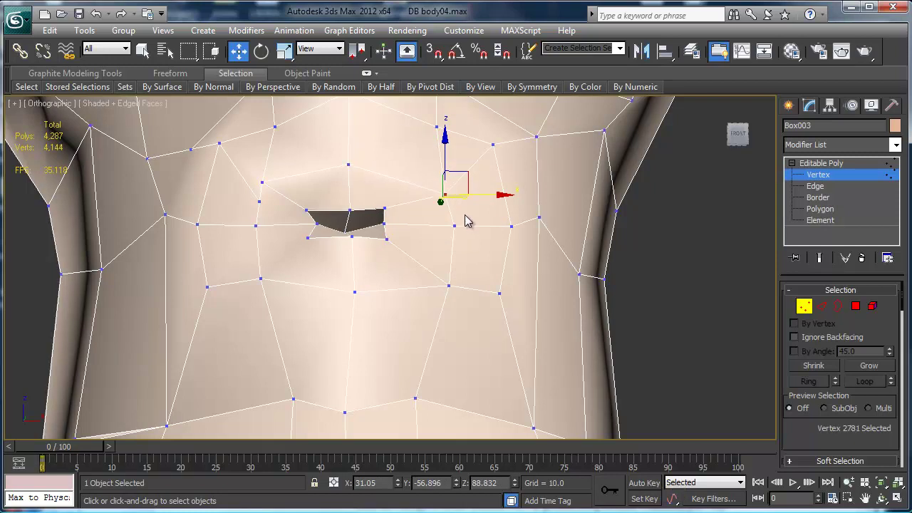
{"action": "mouse_move", "coordinate": [476, 232]}
{"action": "middle_mouse_down", "text": "alt"}
{"action": "mouse_move", "coordinate": [417, 260]}
{"action": "mouse_move", "coordinate": [463, 249]}
{"action": "mouse_move", "coordinate": [407, 258]}
{"action": "mouse_move", "coordinate": [470, 219]}
{"action": "middle_mouse_up", "text": "alt"}
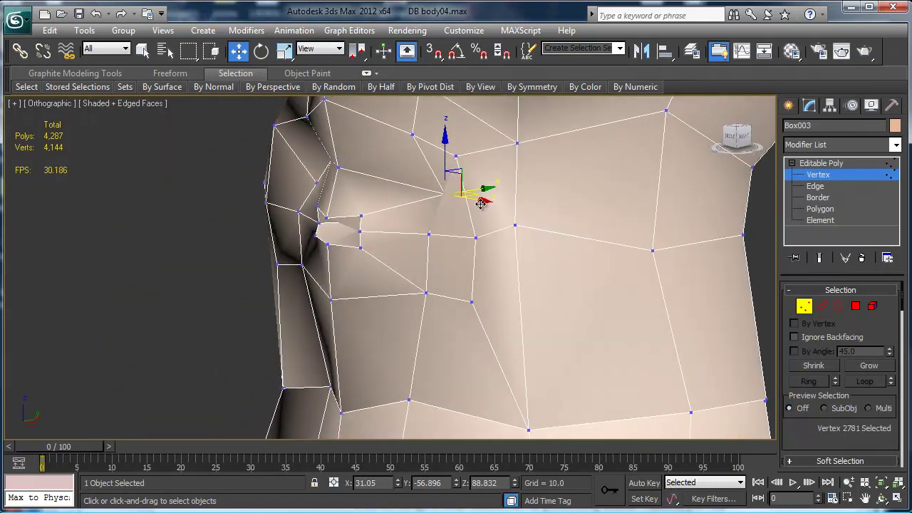
{"action": "left_click_drag", "start_coordinate": [482, 189], "coordinate": [467, 191]}
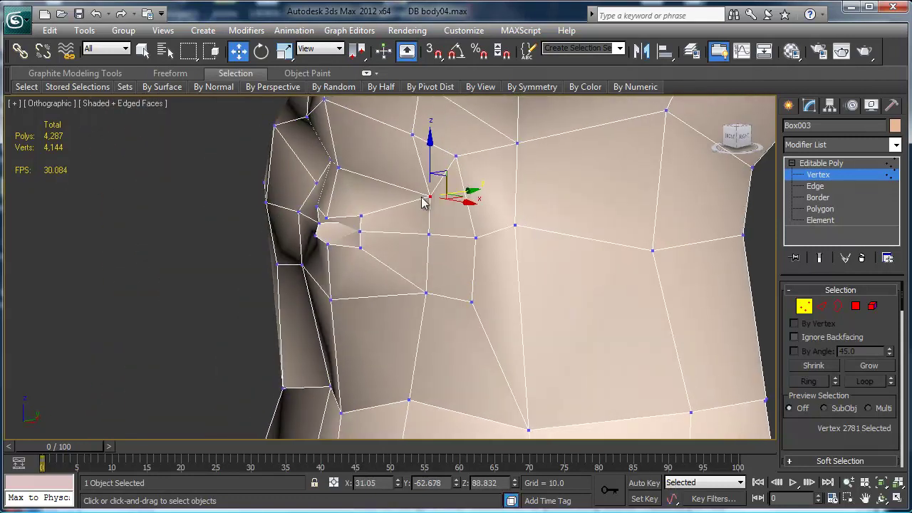
Select the vertices with more than four edges on the body mesh.
{"action": "middle_click_drag", "start_coordinate": [383, 270], "coordinate": [468, 270], "text": "alt"}
{"action": "mouse_move", "coordinate": [629, 87]}
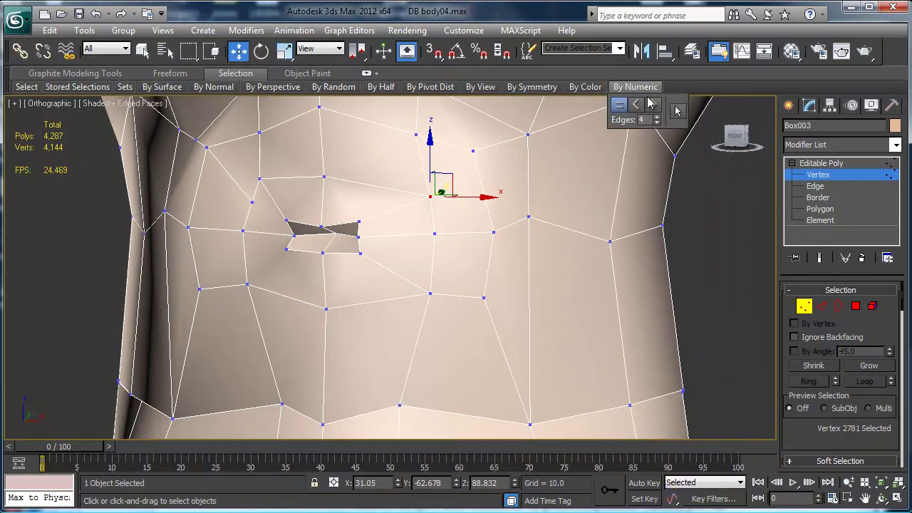
{"action": "left_click", "coordinate": [653, 105]}
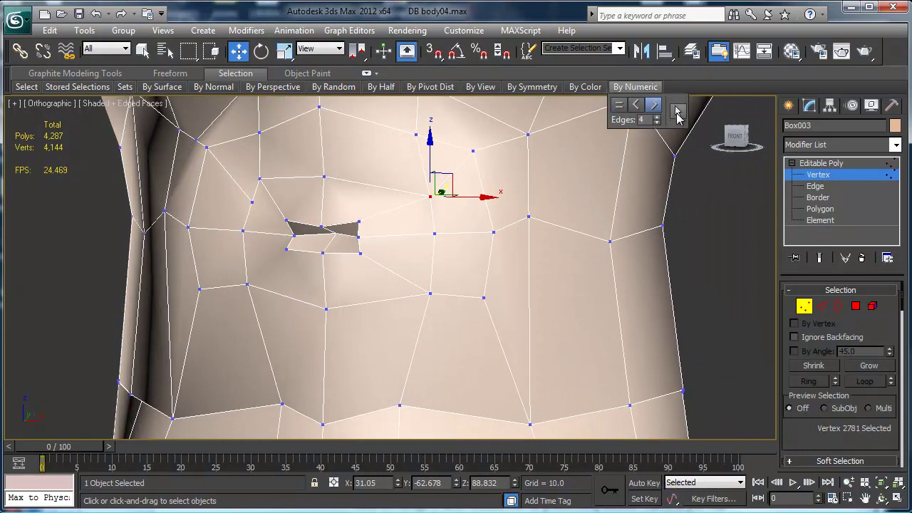
{"action": "left_click", "coordinate": [677, 115]}
{"action": "middle_click_drag", "start_coordinate": [534, 223], "coordinate": [509, 271]}
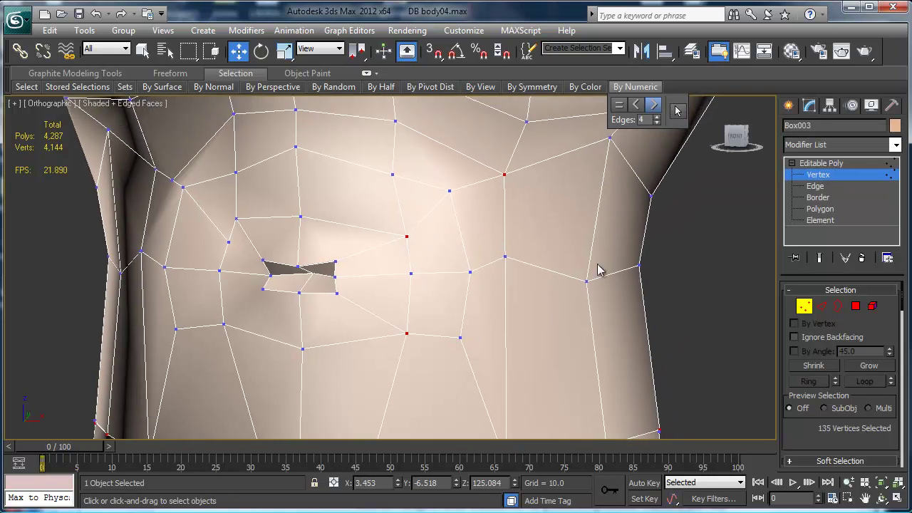
Switch to polygons and reselect the faces with more than four sides.
{"action": "left_click", "coordinate": [856, 306]}
{"action": "mouse_move", "coordinate": [606, 91]}
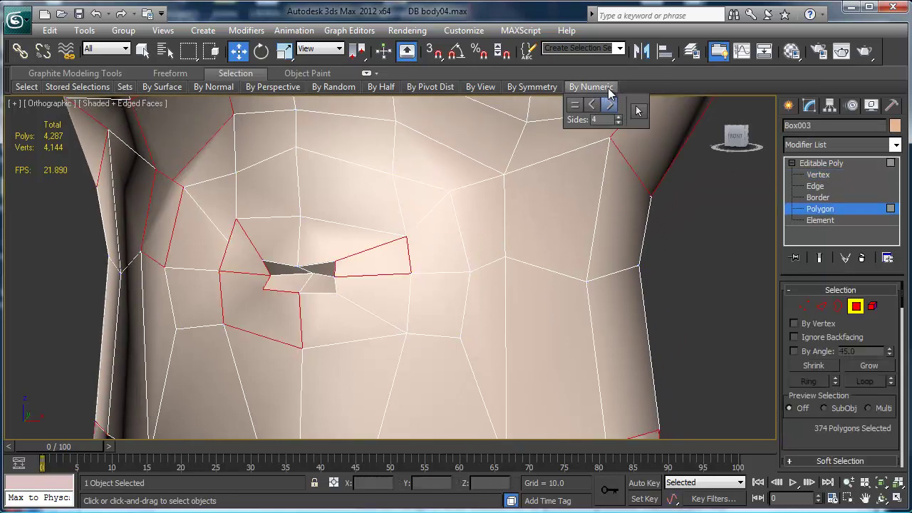
{"action": "left_click", "coordinate": [637, 109]}
Cut an edge at the front of the character's left shoulder, from the middle of the long diagonal chest edge to the adjacent shoulder vertex.
{"action": "middle_click_drag", "start_coordinate": [416, 169], "coordinate": [316, 350]}
{"action": "middle_click_drag", "start_coordinate": [420, 189], "coordinate": [388, 290]}
{"action": "middle_click_drag", "start_coordinate": [397, 238], "coordinate": [379, 305], "text": "alt"}
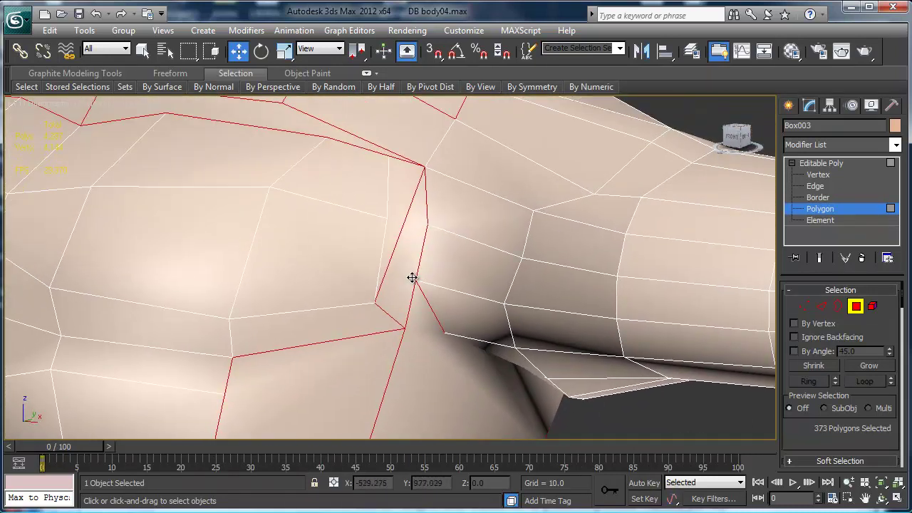
{"action": "right_click", "coordinate": [426, 232]}
{"action": "left_click", "coordinate": [401, 95]}
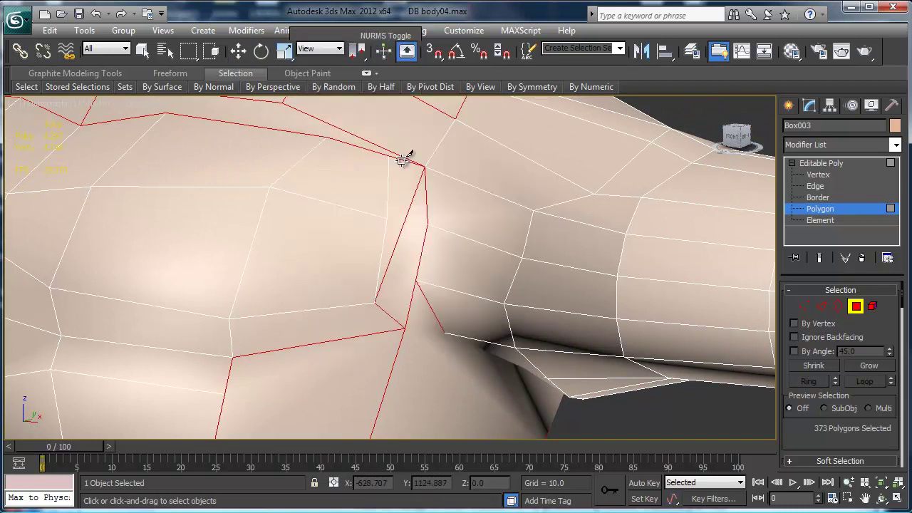
{"action": "left_click", "coordinate": [402, 226]}
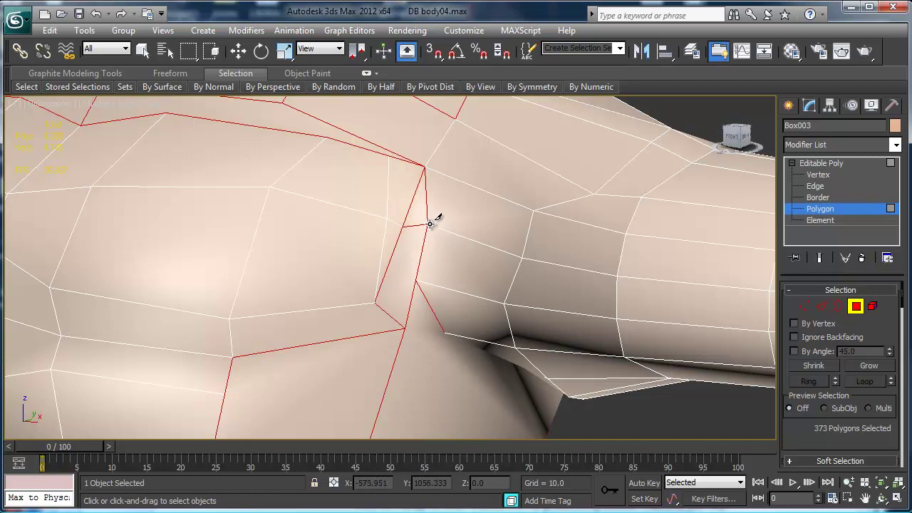
{"action": "left_click", "coordinate": [427, 225]}
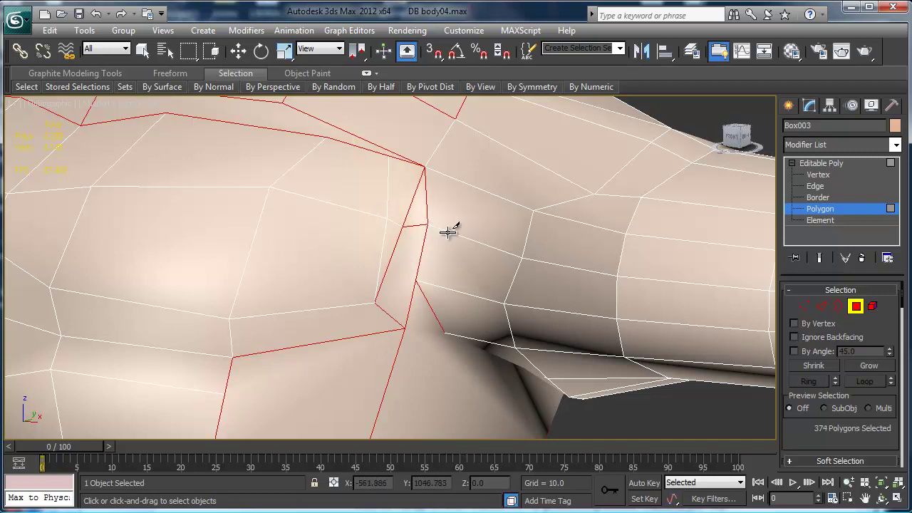
{"action": "key", "text": "w"}
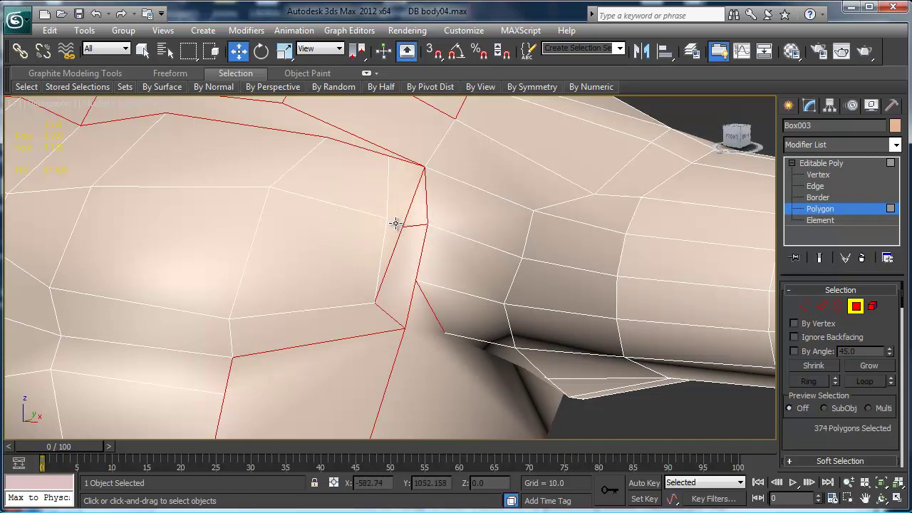
Collapse the short edge between the new cut and the chest vertex, and remove the diagonal edge above it.
{"action": "key", "text": "2"}
{"action": "key", "text": "ctrl+Delete"}
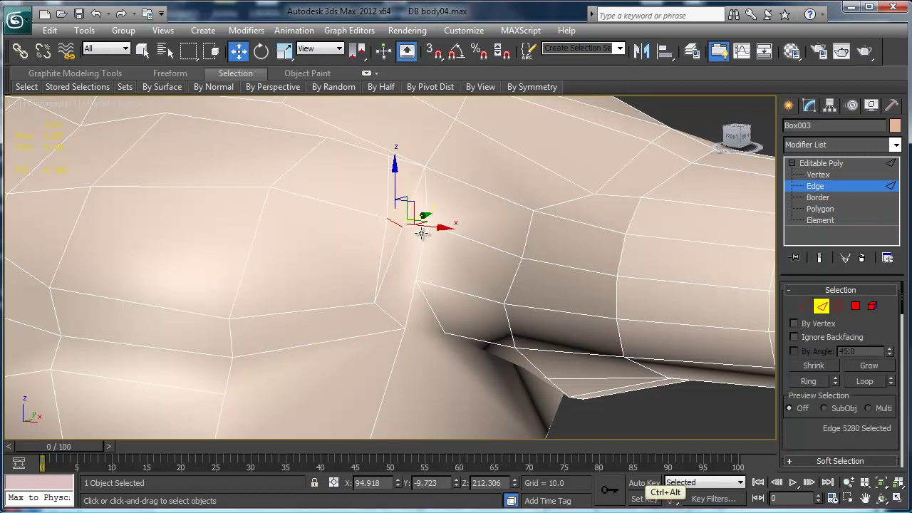
{"action": "left_click", "coordinate": [410, 197]}
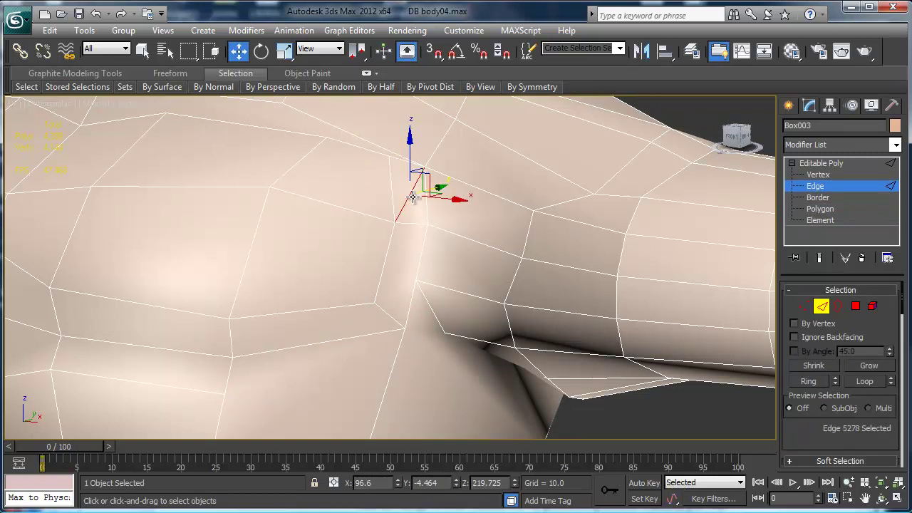
{"action": "key", "text": "ctrl+Delete"}
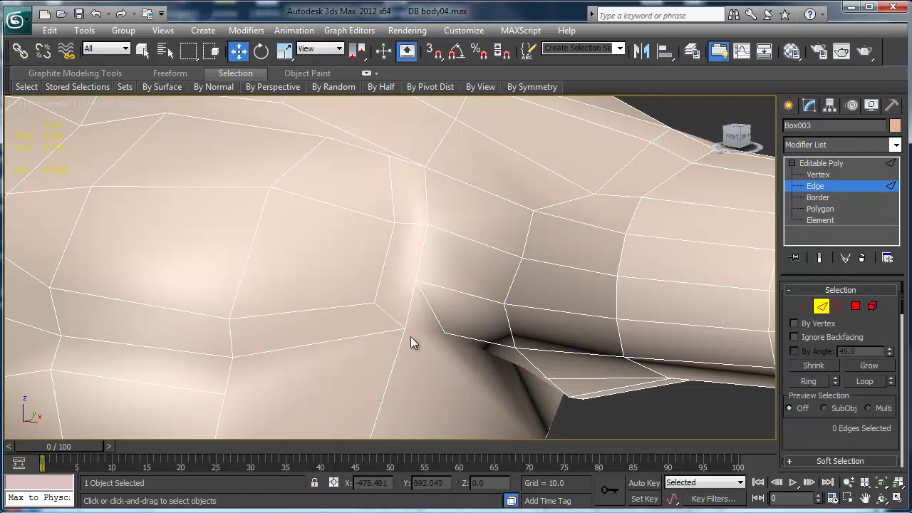
Cut an edge from the shoulder vertex above the character's left armpit to the lower outer corner of the chest.
{"action": "mouse_move", "coordinate": [405, 315]}
{"action": "middle_mouse_down", "text": "alt"}
{"action": "mouse_move", "coordinate": [397, 305]}
{"action": "mouse_move", "coordinate": [418, 311]}
{"action": "mouse_move", "coordinate": [411, 317]}
{"action": "middle_mouse_up", "text": "alt"}
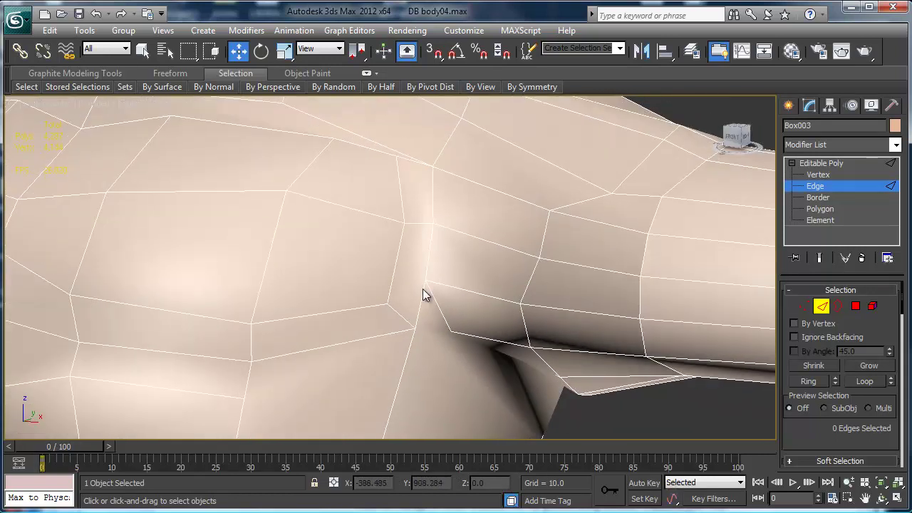
{"action": "right_click", "coordinate": [423, 288]}
{"action": "left_click", "coordinate": [357, 141]}
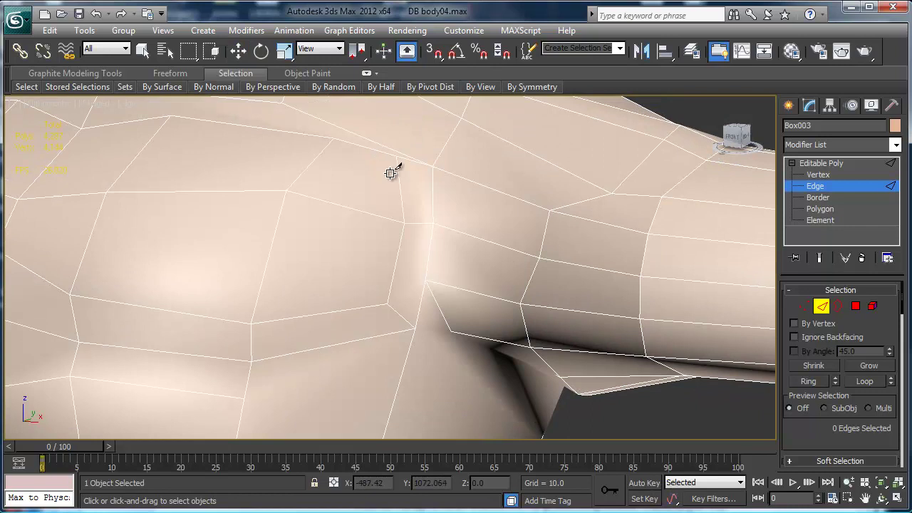
{"action": "left_click", "coordinate": [426, 280]}
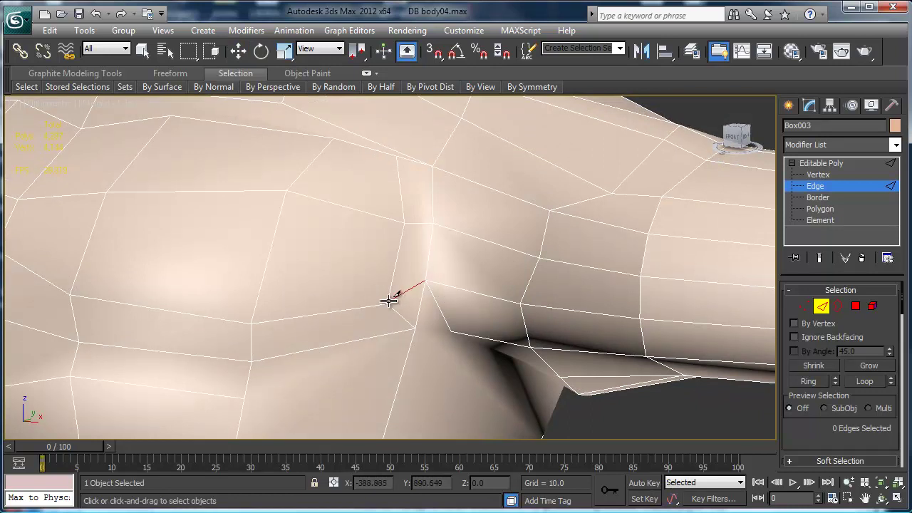
{"action": "left_click", "coordinate": [388, 303]}
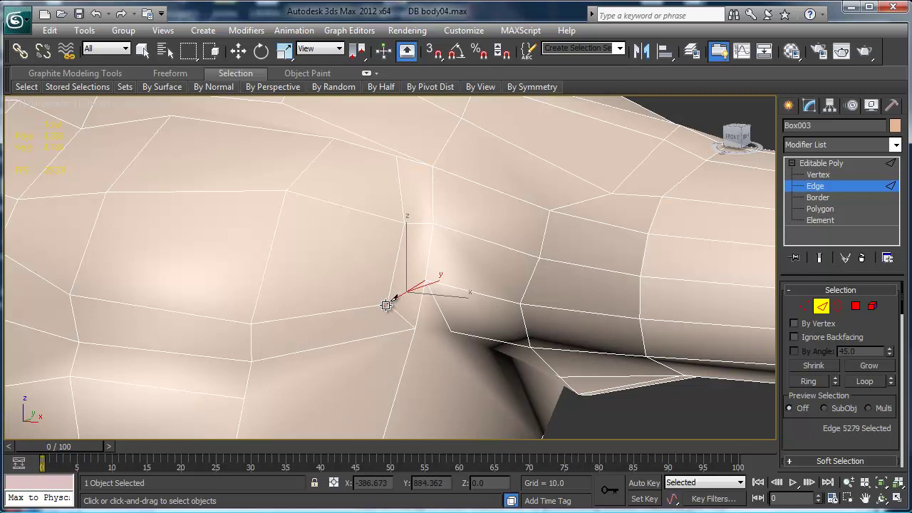
Cut an edge from the vertex below the chest corner to the armpit vertex, and remove the steep edge above it.
{"action": "left_click", "coordinate": [417, 329]}
{"action": "left_click", "coordinate": [450, 332]}
{"action": "key", "text": "w"}
{"action": "left_click", "coordinate": [428, 318]}
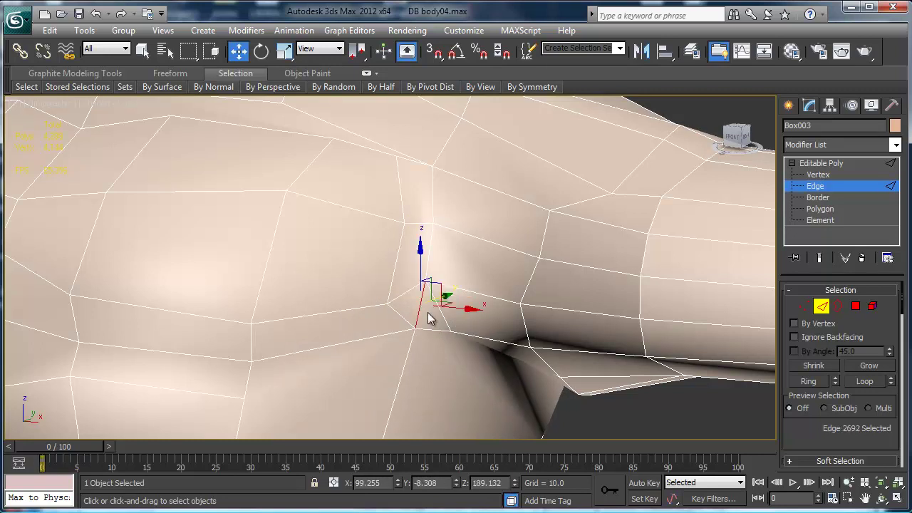
{"action": "key", "text": "BackSpace"}
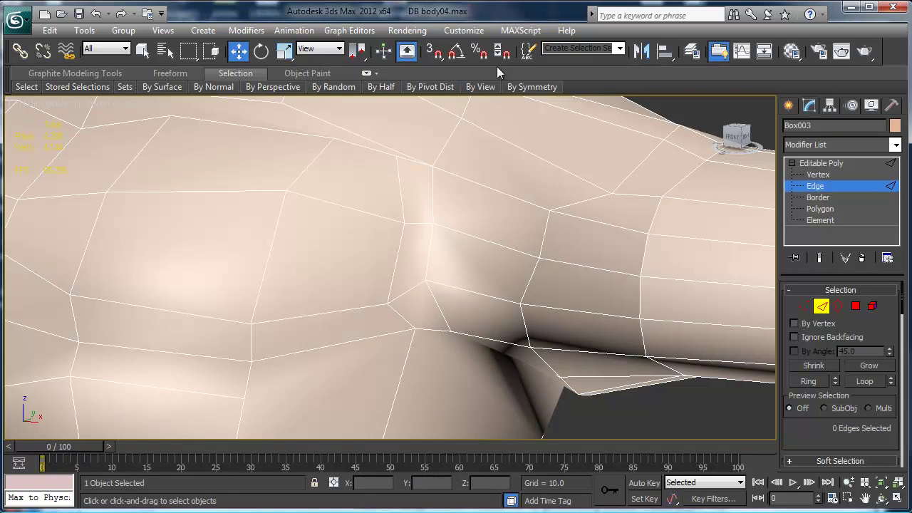
Return to polygons and refresh the selection of faces with more than four sides after the armpit cuts.
{"action": "left_click", "coordinate": [856, 306]}
{"action": "mouse_move", "coordinate": [591, 87]}
{"action": "left_click", "coordinate": [638, 111]}
Collapse the two nearly coincident vertices on the waist line at the side of the character's left hip.
{"action": "middle_click_drag", "start_coordinate": [406, 214], "coordinate": [381, 137]}
{"action": "middle_click_drag", "start_coordinate": [403, 332], "coordinate": [392, 230]}
{"action": "mouse_move", "coordinate": [387, 332]}
{"action": "middle_mouse_down"}
{"action": "mouse_move", "coordinate": [349, 320]}
{"action": "mouse_move", "coordinate": [386, 237]}
{"action": "mouse_move", "coordinate": [325, 252]}
{"action": "mouse_move", "coordinate": [362, 258]}
{"action": "middle_mouse_up"}
{"action": "scroll", "coordinate": [385, 237], "scroll_direction": "down", "scroll_amount": 5}
{"action": "scroll", "coordinate": [371, 263], "scroll_direction": "up", "scroll_amount": 3}
{"action": "scroll", "coordinate": [362, 257], "scroll_direction": "down", "scroll_amount": 4}
{"action": "middle_click_drag", "start_coordinate": [354, 367], "coordinate": [410, 330]}
{"action": "scroll", "coordinate": [335, 261], "scroll_direction": "up", "scroll_amount": 2}
{"action": "scroll", "coordinate": [335, 261], "scroll_direction": "up", "scroll_amount": 2}
{"action": "scroll", "coordinate": [409, 330], "scroll_direction": "down", "scroll_amount": 1}
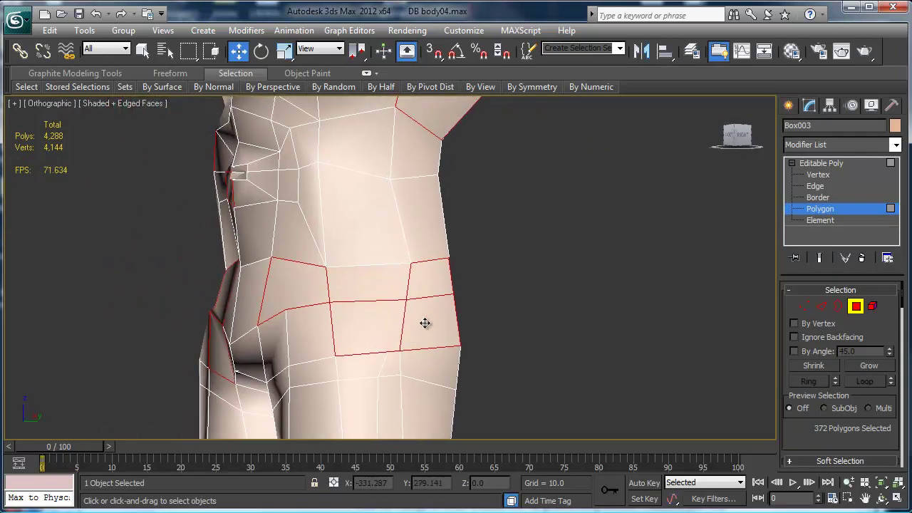
{"action": "middle_click_drag", "start_coordinate": [425, 373], "coordinate": [338, 257]}
{"action": "middle_click_drag", "start_coordinate": [277, 251], "coordinate": [350, 309]}
{"action": "key", "text": "1"}
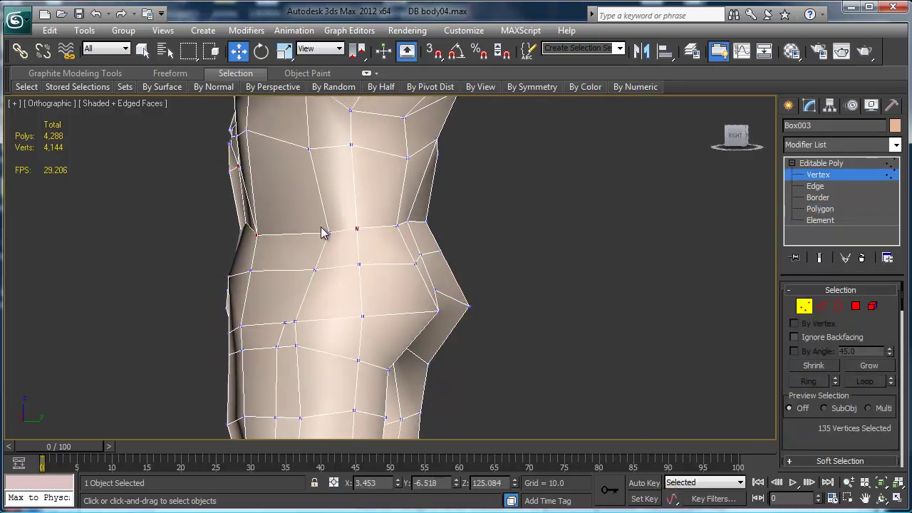
{"action": "left_click", "coordinate": [329, 233]}
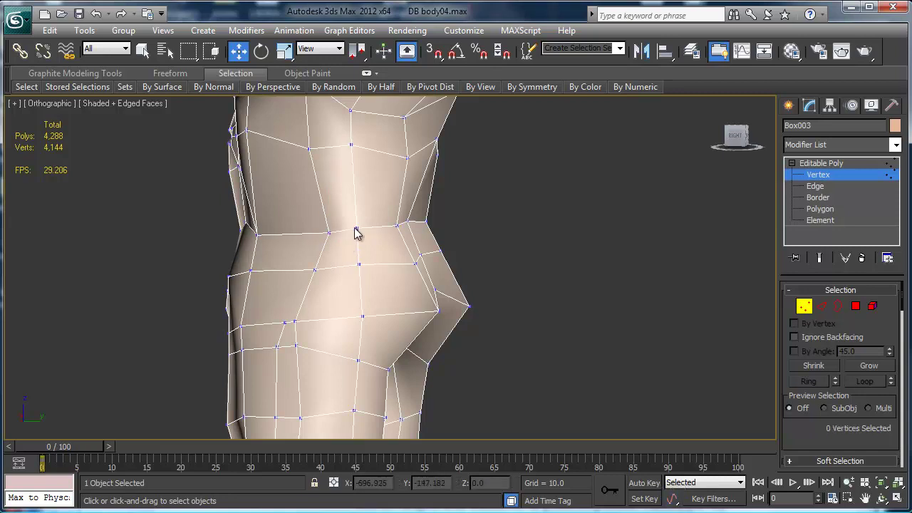
{"action": "left_click_drag", "start_coordinate": [351, 240], "coordinate": [365, 222]}
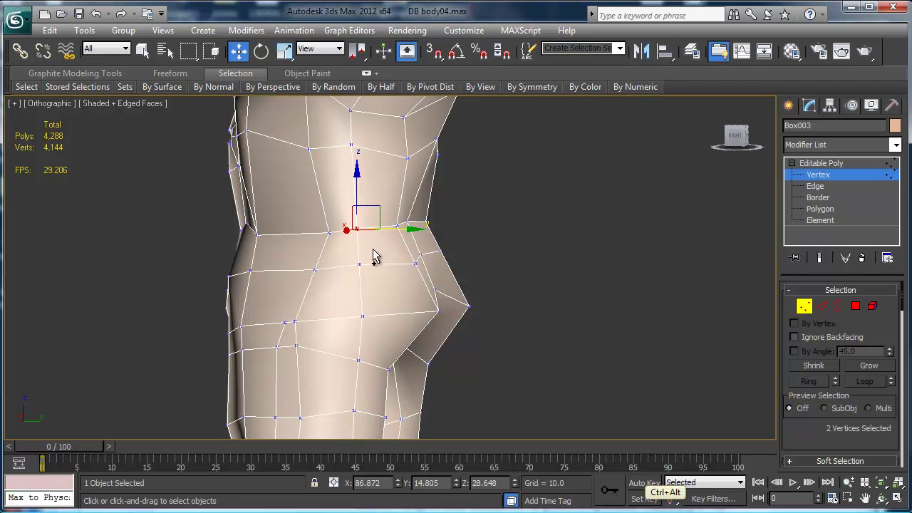
{"action": "middle_click_drag", "start_coordinate": [374, 251], "coordinate": [377, 275], "text": "alt"}
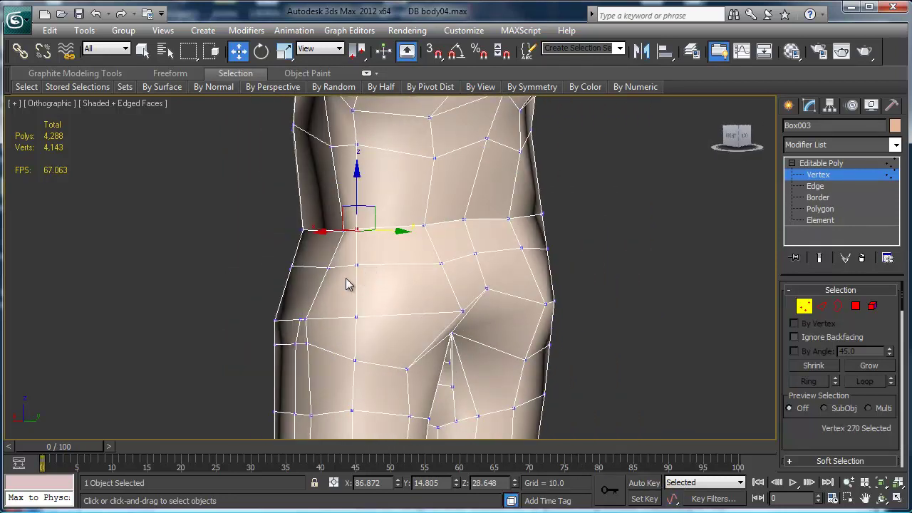
Collapse the two overlapping vertices lower on the same hip, level with the buttock.
{"action": "left_click", "coordinate": [365, 329]}
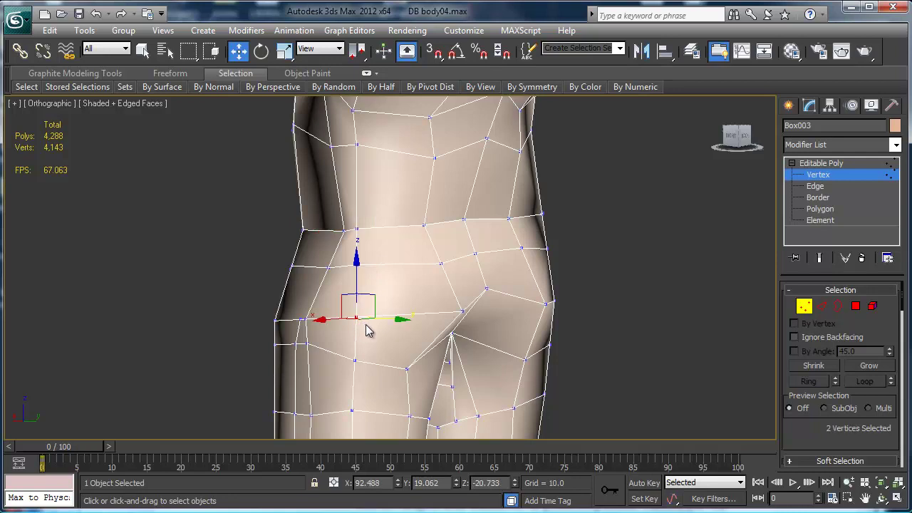
{"action": "middle_click_drag", "start_coordinate": [365, 329], "coordinate": [385, 282], "text": "alt"}
{"action": "key", "text": "ctrl+alt+c"}
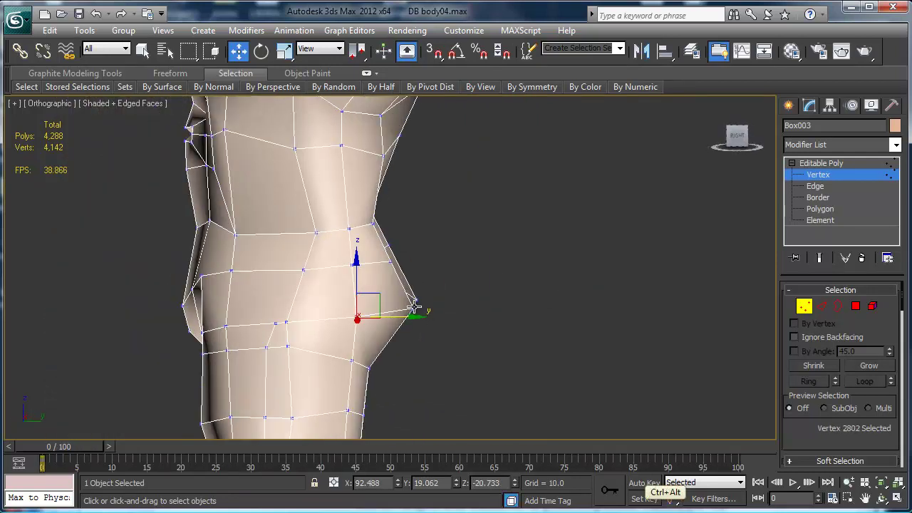
Switch back to polygons and update the selection of faces with more than four sides around the hip.
{"action": "middle_click_drag", "start_coordinate": [356, 334], "coordinate": [440, 315], "text": "alt"}
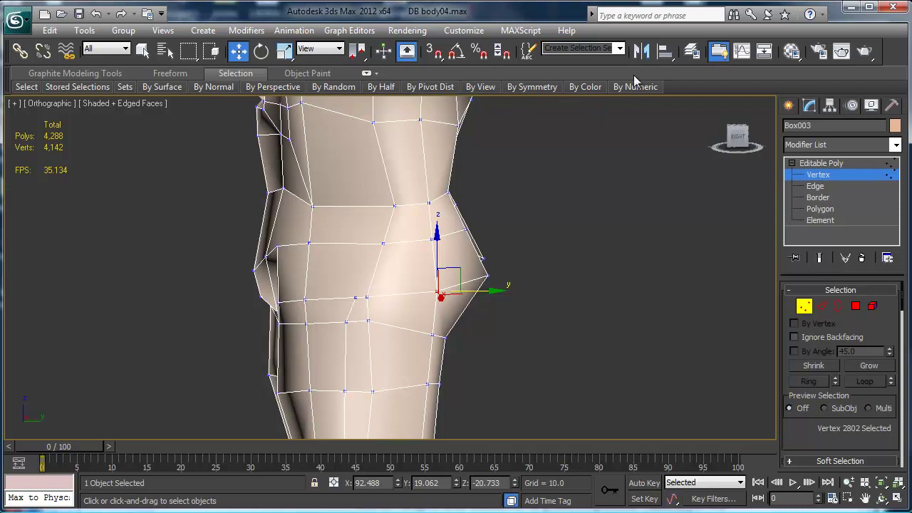
{"action": "key", "text": "3"}
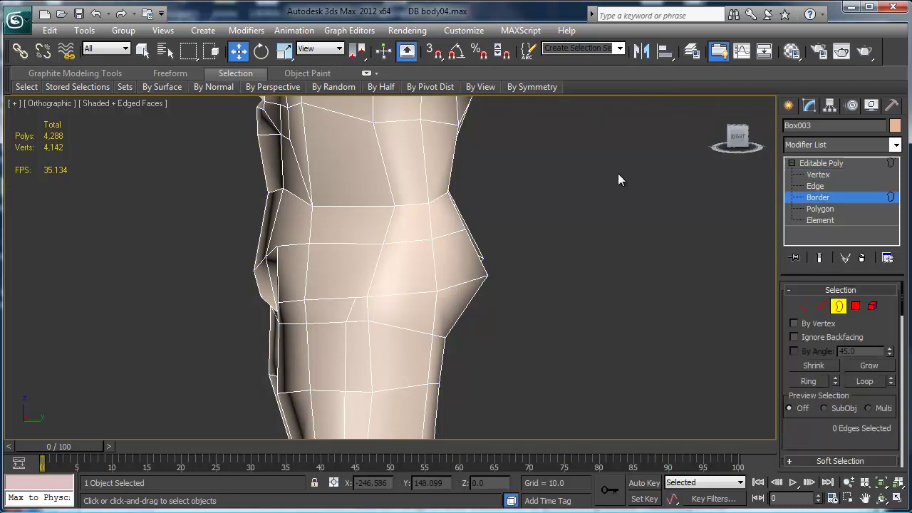
{"action": "key", "text": "4"}
{"action": "mouse_move", "coordinate": [604, 87]}
{"action": "left_click", "coordinate": [638, 110]}
Remove the extra vertex in the middle of the vertical edge on the outer side of the character's left knee.
{"action": "middle_click_drag", "start_coordinate": [410, 251], "coordinate": [377, 171], "text": "alt"}
{"action": "scroll", "coordinate": [375, 266], "scroll_direction": "down", "scroll_amount": 4}
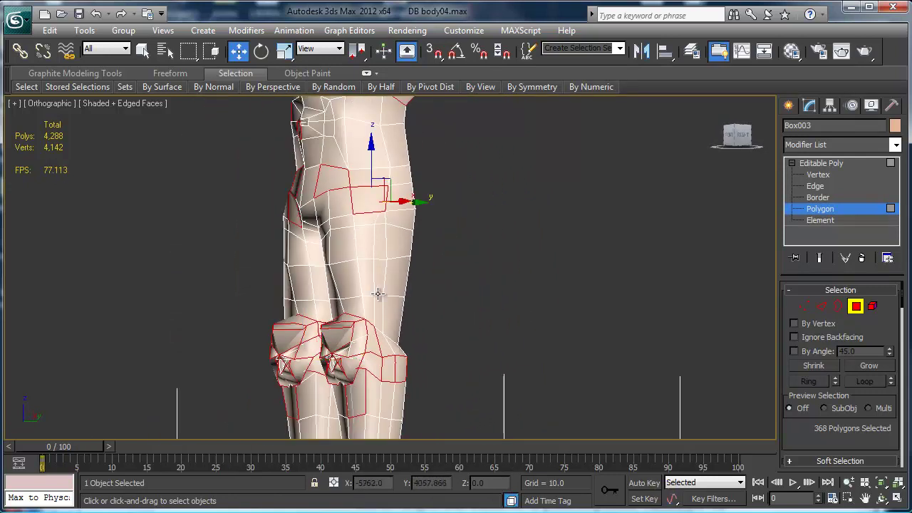
{"action": "middle_click_drag", "start_coordinate": [393, 279], "coordinate": [386, 170]}
{"action": "middle_click_drag", "start_coordinate": [419, 280], "coordinate": [306, 284], "text": "alt"}
{"action": "scroll", "coordinate": [307, 284], "scroll_direction": "up", "scroll_amount": 3}
{"action": "middle_click_drag", "start_coordinate": [237, 319], "coordinate": [379, 302]}
{"action": "key", "text": "1"}
{"action": "left_click", "coordinate": [337, 237]}
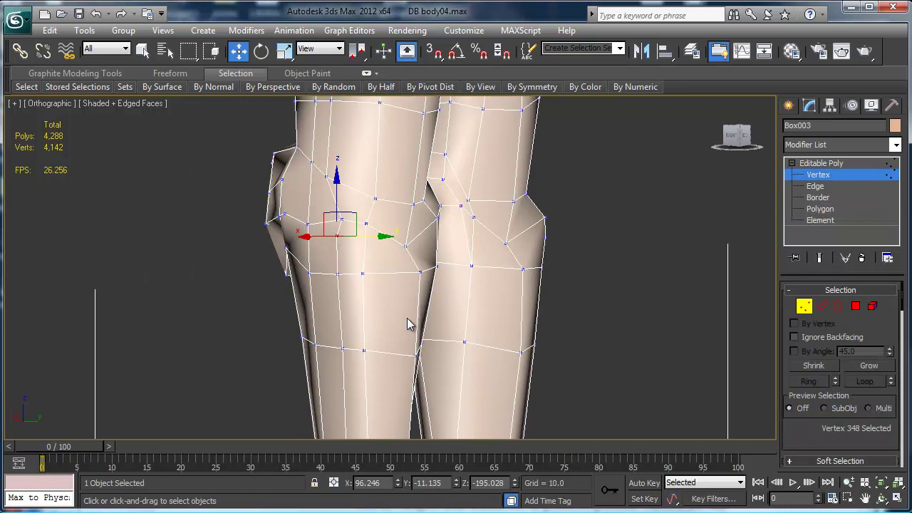
{"action": "key", "text": "BackSpace"}
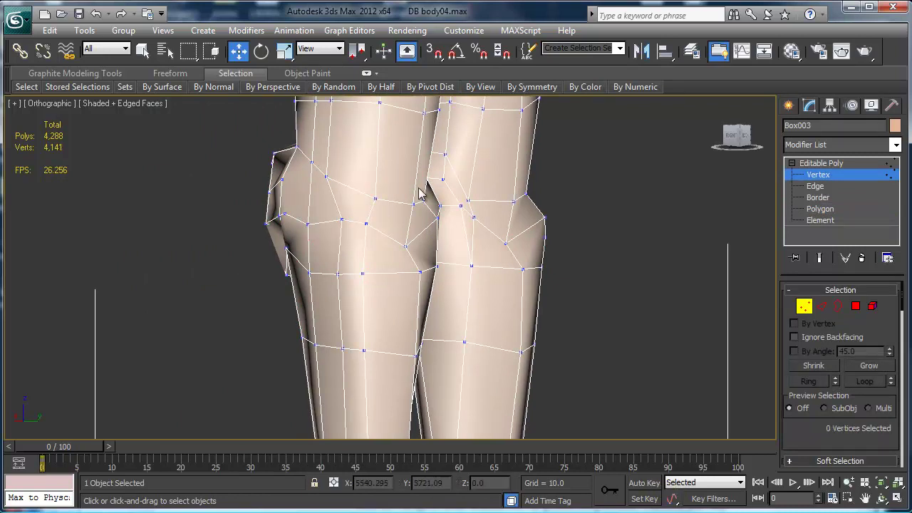
Return to polygons and reselect the faces with more than four sides across the legs and hips.
{"action": "left_click", "coordinate": [857, 306]}
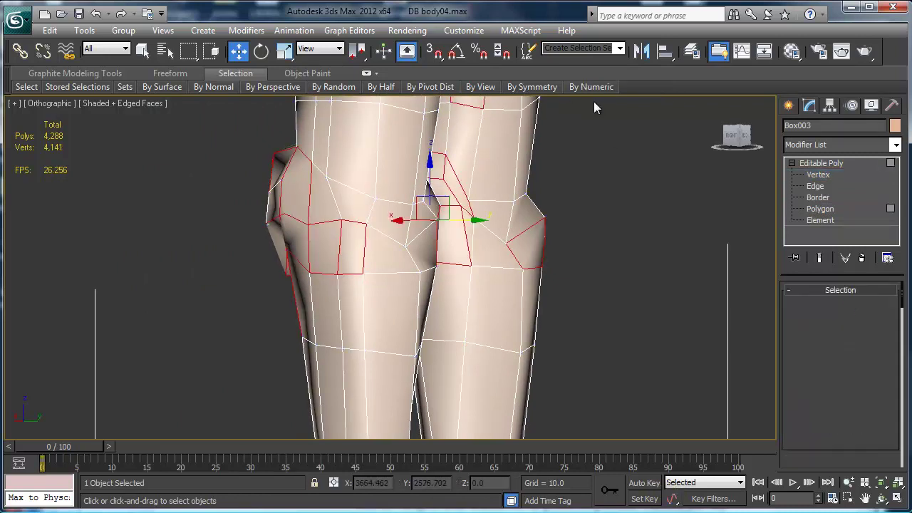
{"action": "mouse_move", "coordinate": [574, 92]}
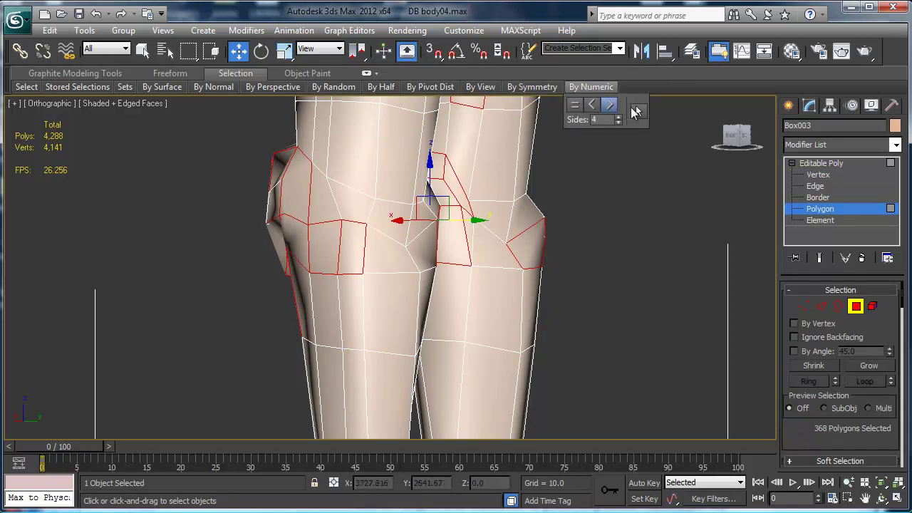
{"action": "middle_click_drag", "start_coordinate": [549, 160], "coordinate": [447, 261], "text": "alt"}
{"action": "middle_click_drag", "start_coordinate": [526, 250], "coordinate": [499, 336]}
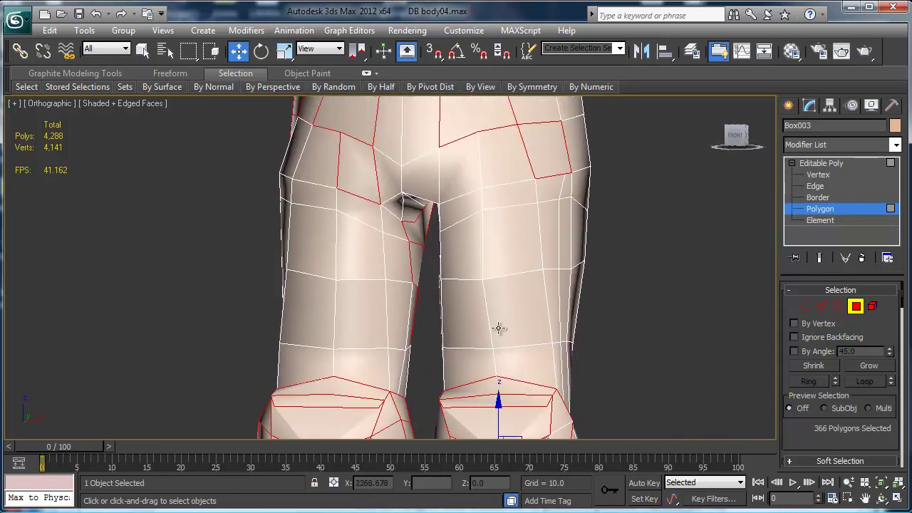
{"action": "middle_click_drag", "start_coordinate": [504, 235], "coordinate": [492, 369]}
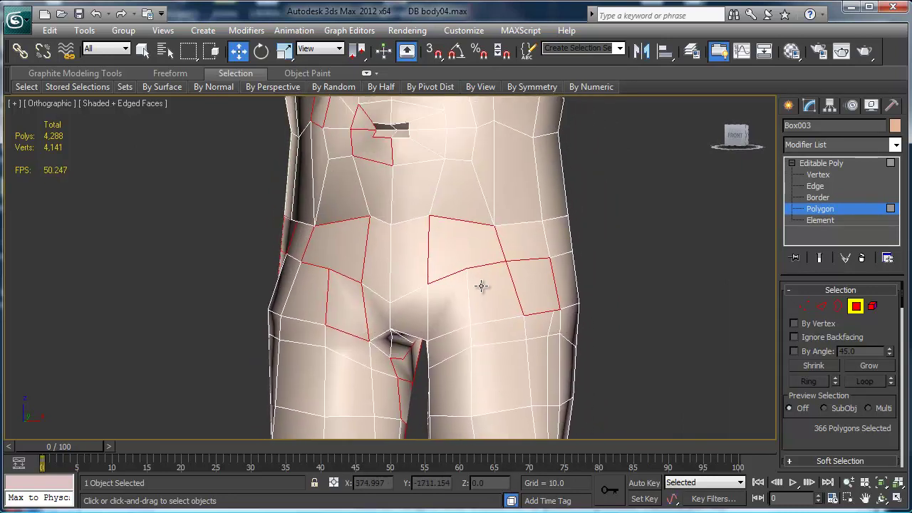
{"action": "middle_click_drag", "start_coordinate": [482, 285], "coordinate": [486, 311]}
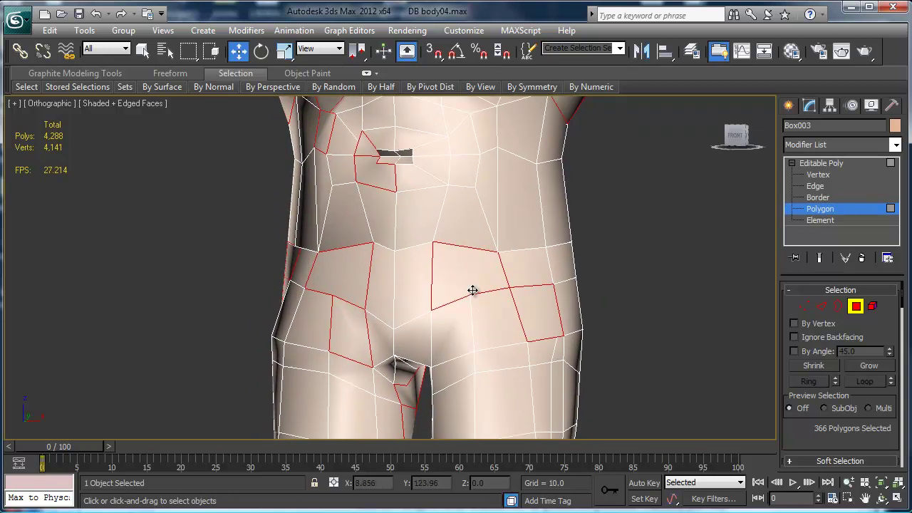
Cut an edge from the left groin up through the lower abdomen to the belly vertex, and reselect the faces with more than four sides.
{"action": "right_click", "coordinate": [473, 291]}
{"action": "left_click", "coordinate": [449, 144]}
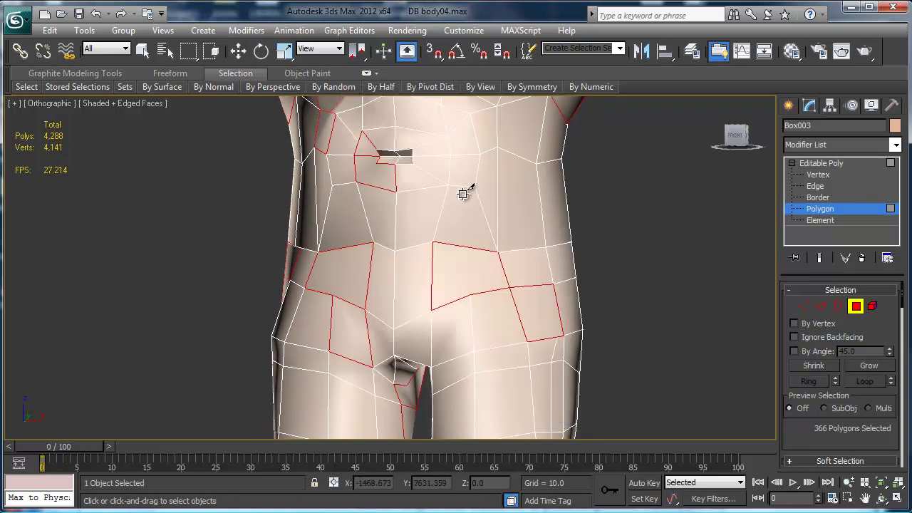
{"action": "left_click", "coordinate": [469, 294]}
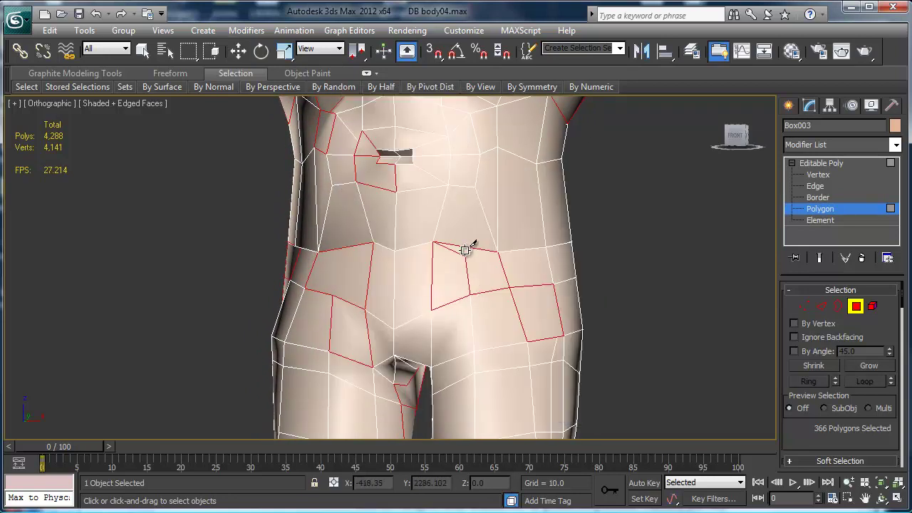
{"action": "left_click", "coordinate": [467, 246]}
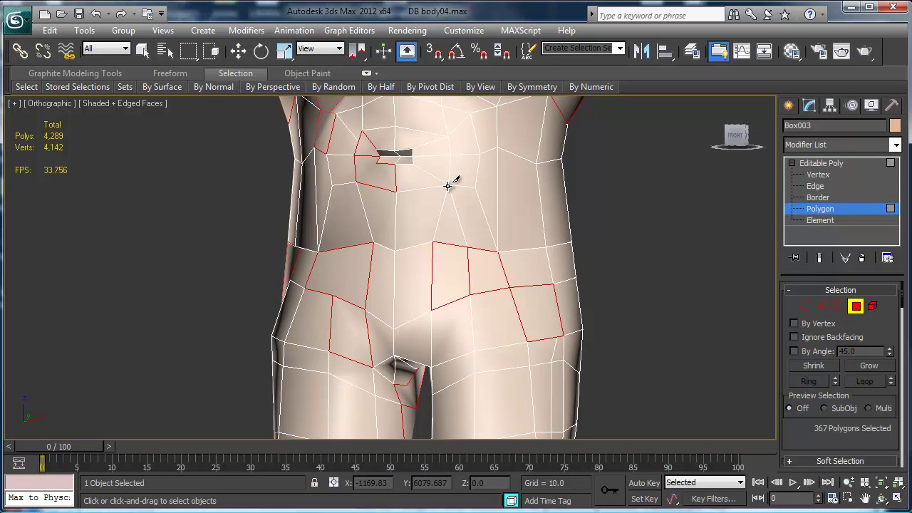
{"action": "left_click", "coordinate": [434, 242]}
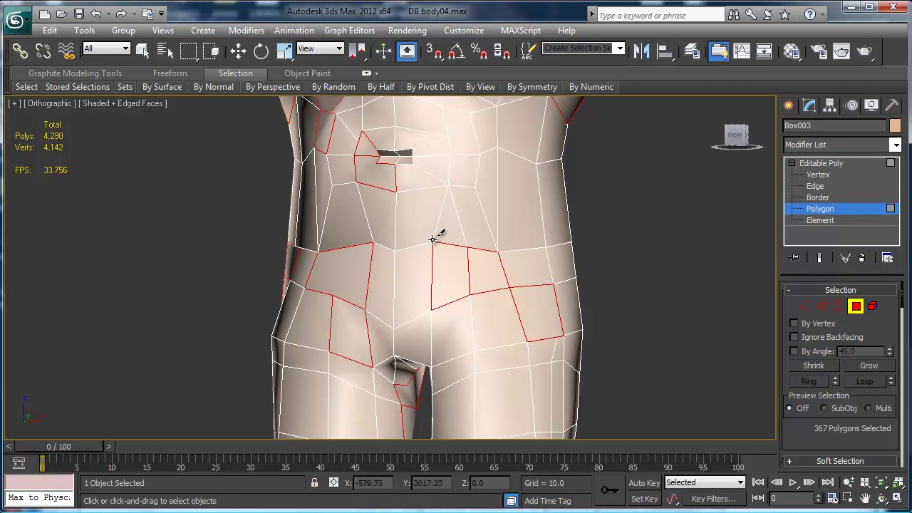
{"action": "key", "text": "w"}
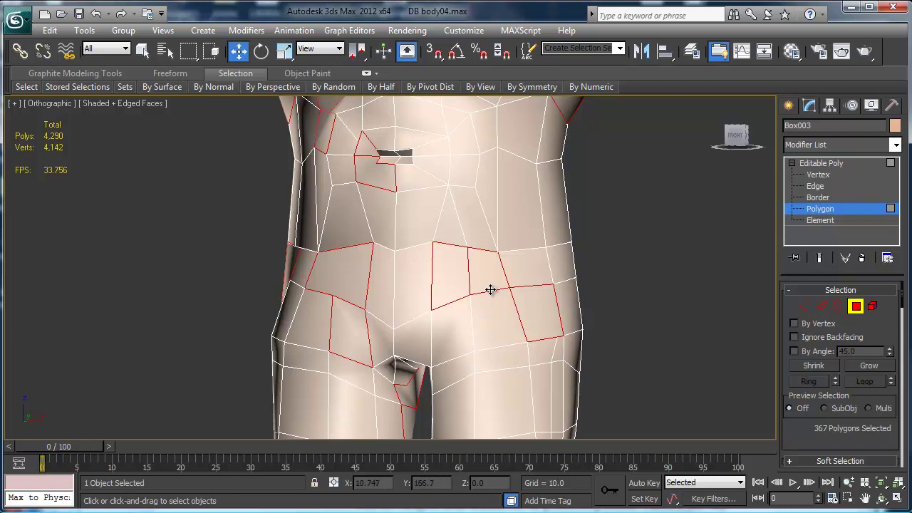
{"action": "mouse_move", "coordinate": [604, 92]}
{"action": "left_click", "coordinate": [638, 109]}
Select the ring of short horizontal edges along the narrow strip down the character's outer left leg and collapse it.
{"action": "middle_click_drag", "start_coordinate": [596, 285], "coordinate": [478, 147], "text": "alt"}
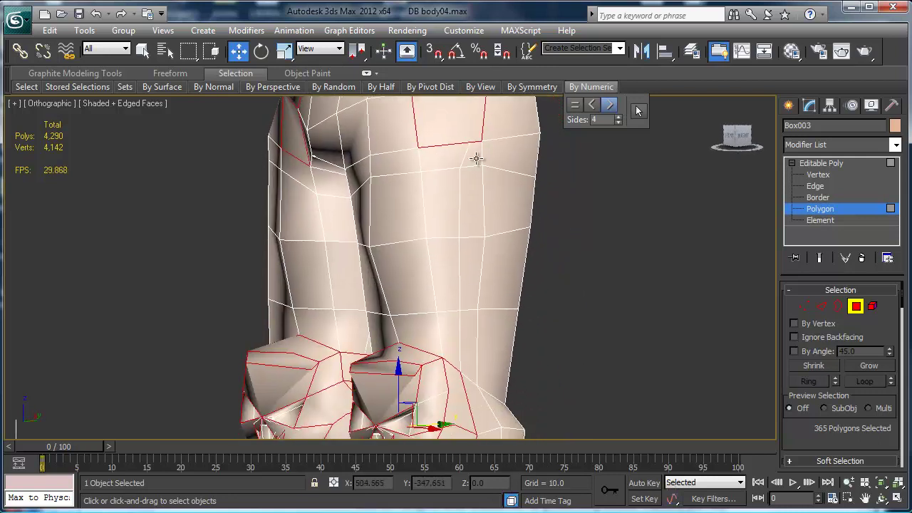
{"action": "scroll", "coordinate": [460, 333], "scroll_direction": "down", "scroll_amount": 2}
{"action": "middle_click_drag", "start_coordinate": [461, 333], "coordinate": [460, 348]}
{"action": "scroll", "coordinate": [459, 342], "scroll_direction": "up", "scroll_amount": 2}
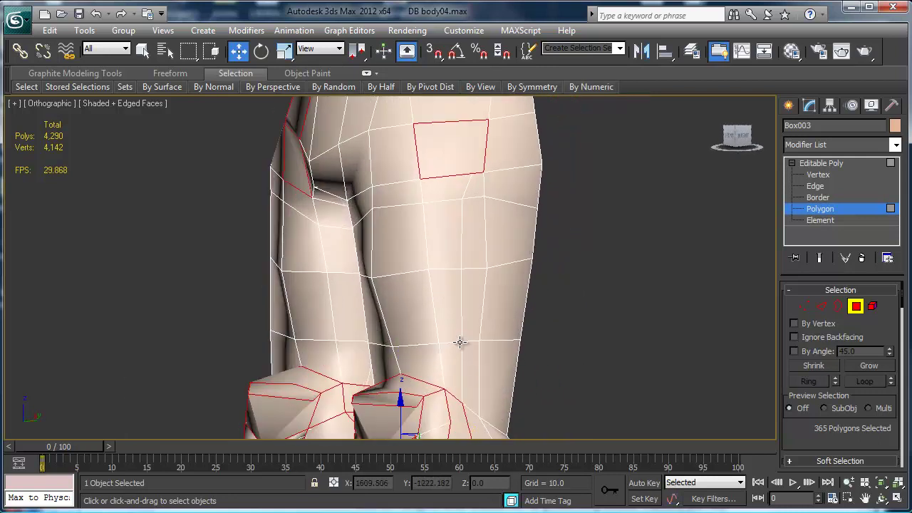
{"action": "right_click", "coordinate": [477, 173]}
{"action": "key", "text": "Escape"}
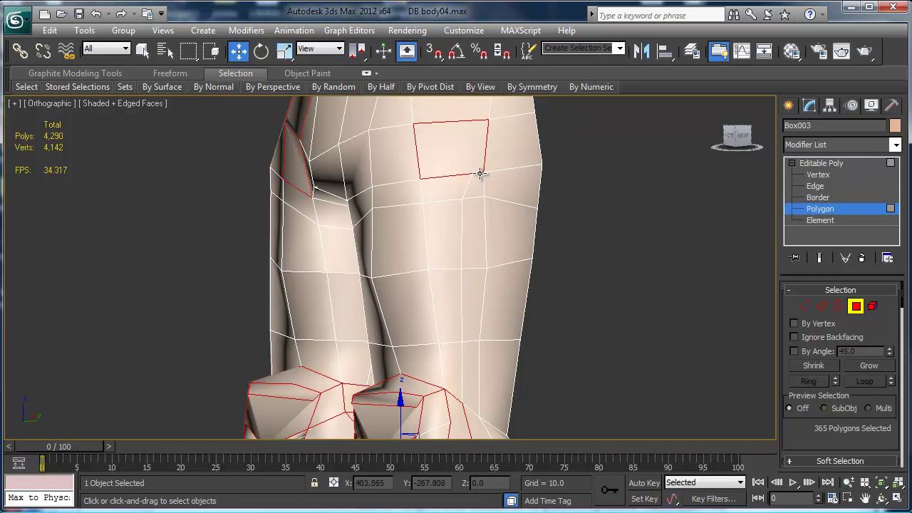
{"action": "key", "text": "2"}
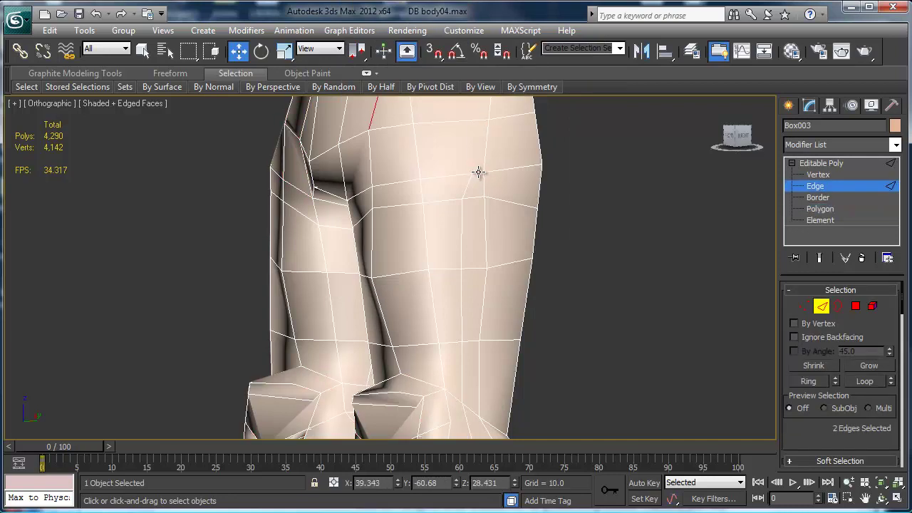
{"action": "left_click", "coordinate": [479, 171]}
{"action": "key", "text": "alt+r"}
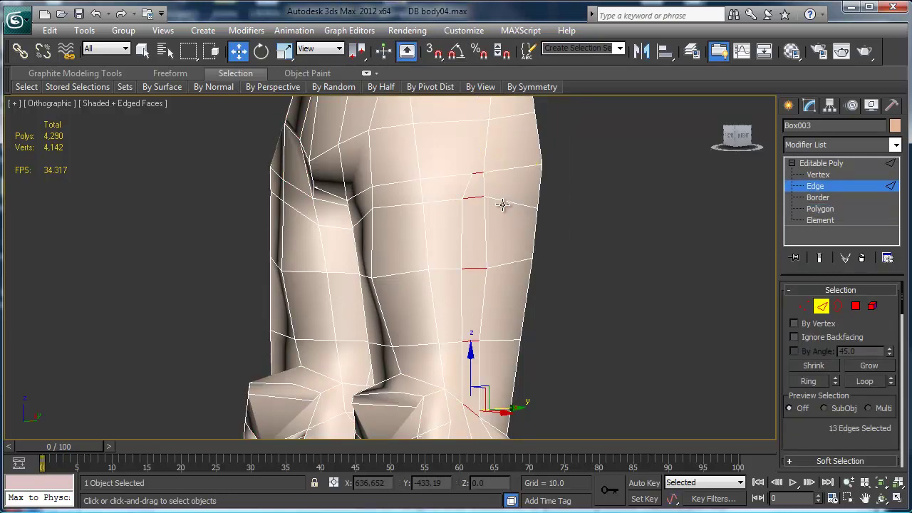
{"action": "key", "text": "ctrl+BackSpace"}
Cut a horizontal row of edges from the character's left ribs across the back to its right edge, between armpit and waist.
{"action": "middle_click_drag", "start_coordinate": [460, 165], "coordinate": [480, 342]}
{"action": "middle_click_drag", "start_coordinate": [492, 183], "coordinate": [409, 206]}
{"action": "right_click", "coordinate": [313, 233]}
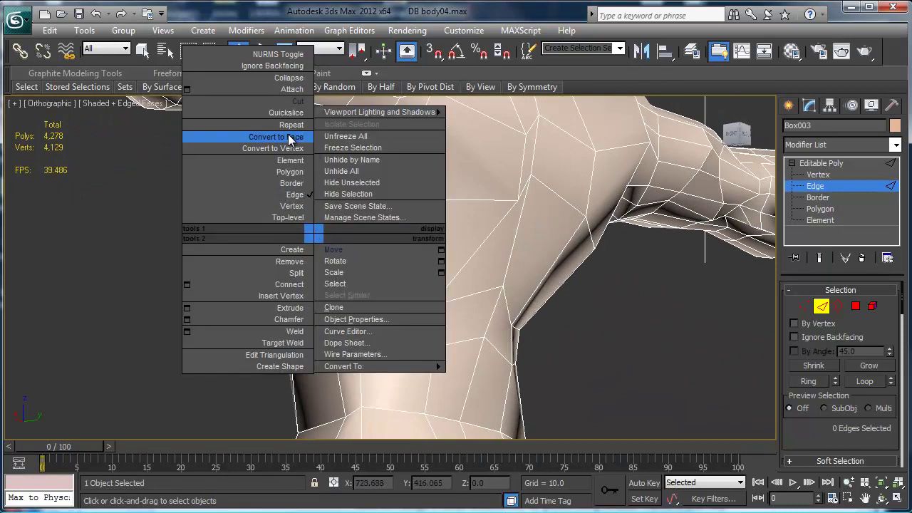
{"action": "left_click", "coordinate": [289, 112]}
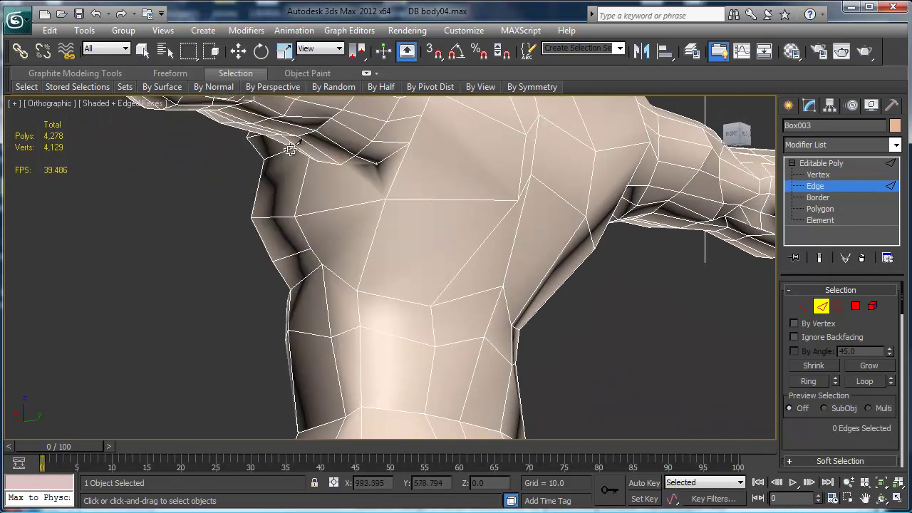
{"action": "left_click", "coordinate": [312, 248]}
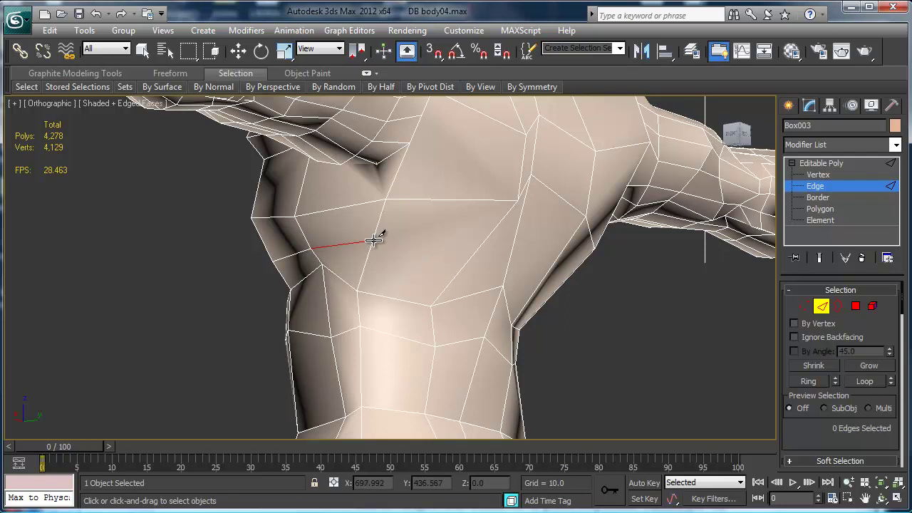
{"action": "left_click", "coordinate": [466, 260]}
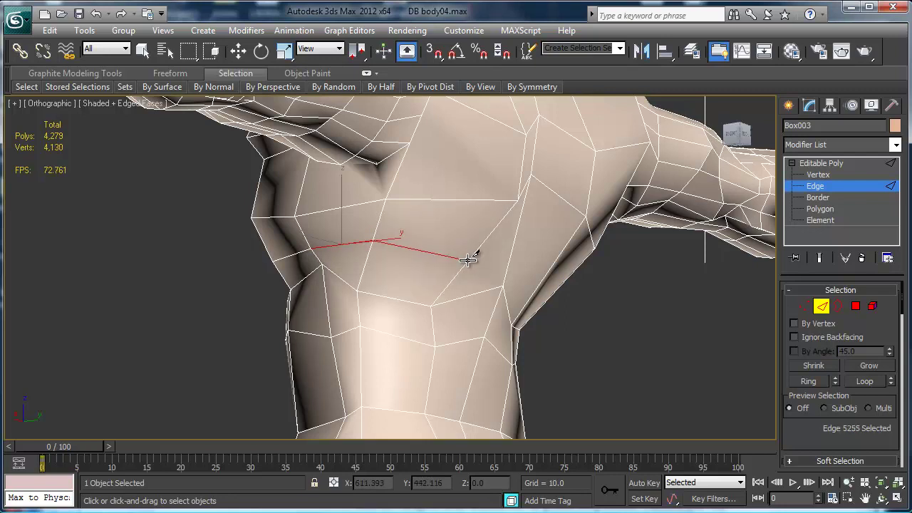
{"action": "left_click", "coordinate": [507, 251]}
{"action": "left_click", "coordinate": [565, 278]}
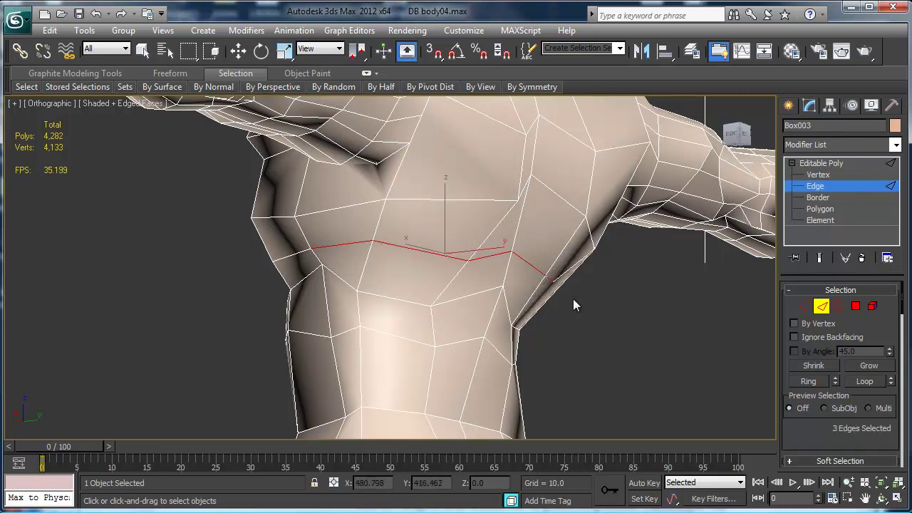
Cut matching horizontal edges across the character's right ribs to meet the end of the new row on the back.
{"action": "middle_click_drag", "start_coordinate": [596, 273], "coordinate": [427, 278], "text": "alt"}
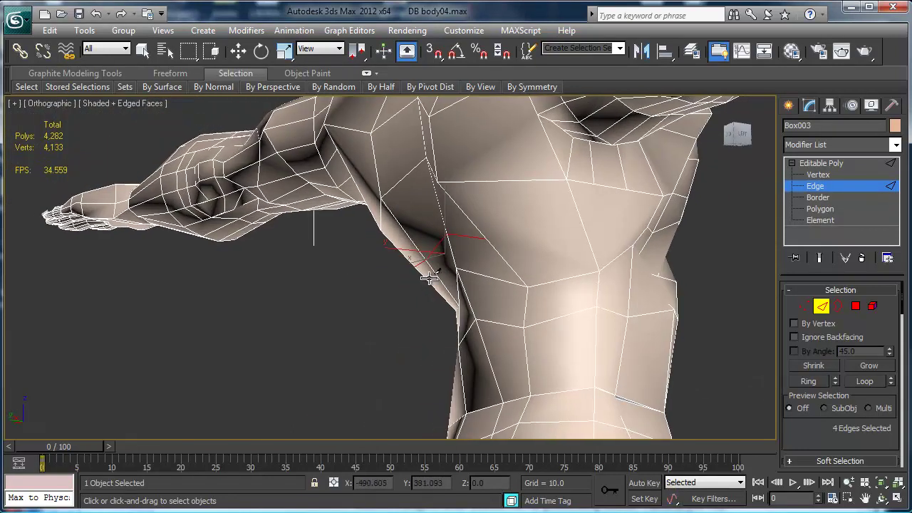
{"action": "left_click", "coordinate": [649, 226]}
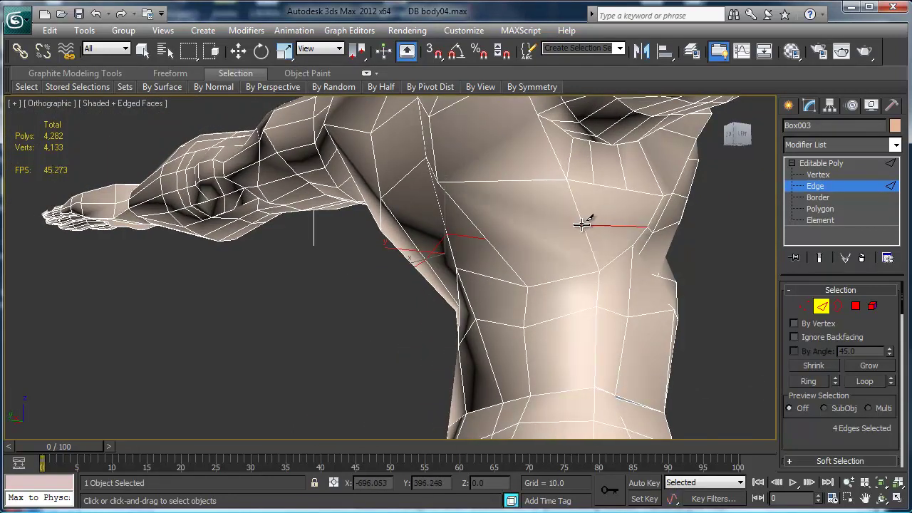
{"action": "left_click", "coordinate": [582, 225]}
{"action": "left_click", "coordinate": [488, 238]}
{"action": "right_click", "coordinate": [483, 234]}
Cut two vertical edges below the right armpit, one down to the waist vertex and one down to the new horizontal row.
{"action": "middle_click_drag", "start_coordinate": [637, 235], "coordinate": [583, 235], "text": "alt"}
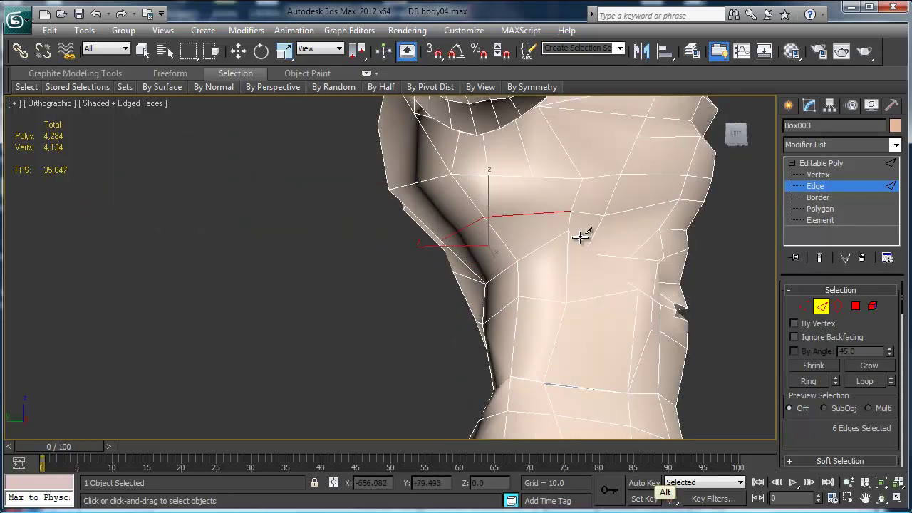
{"action": "middle_click_drag", "start_coordinate": [593, 269], "coordinate": [617, 266], "text": "alt"}
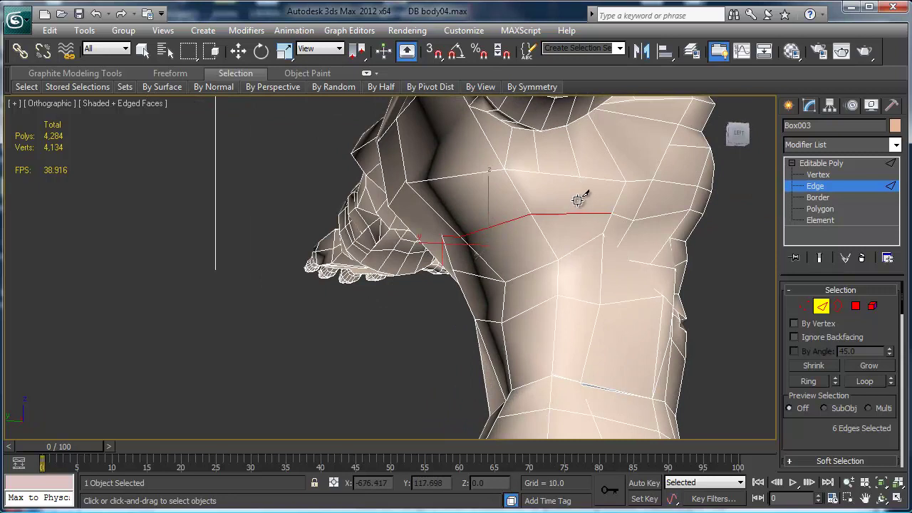
{"action": "middle_click_drag", "start_coordinate": [568, 189], "coordinate": [550, 184], "text": "alt"}
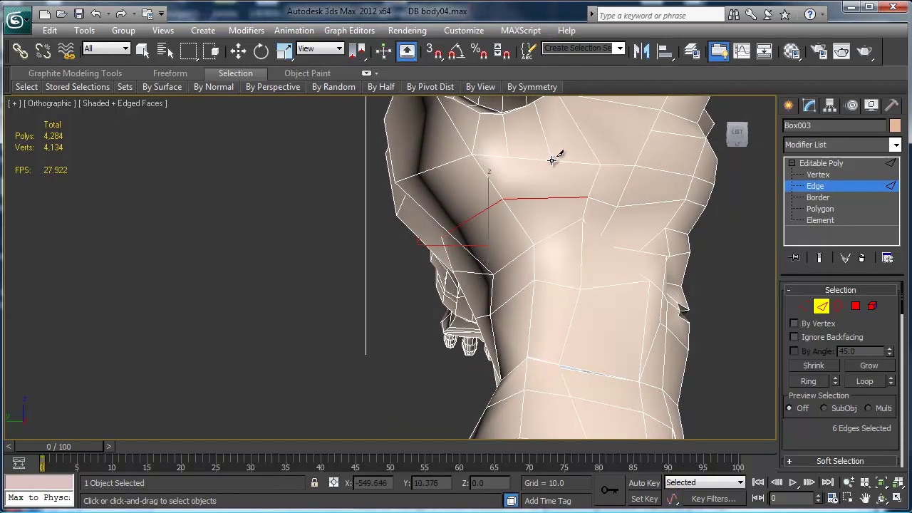
{"action": "left_click", "coordinate": [551, 161]}
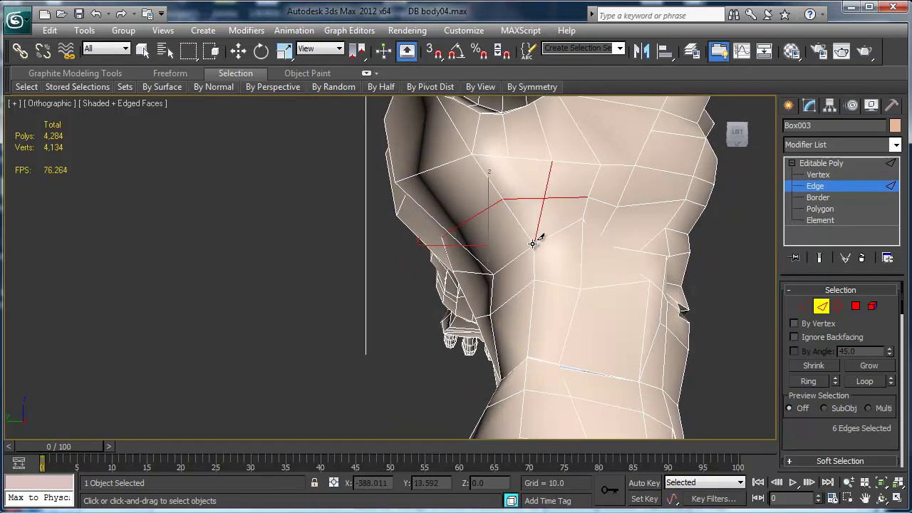
{"action": "left_click", "coordinate": [533, 244]}
{"action": "right_click", "coordinate": [541, 228]}
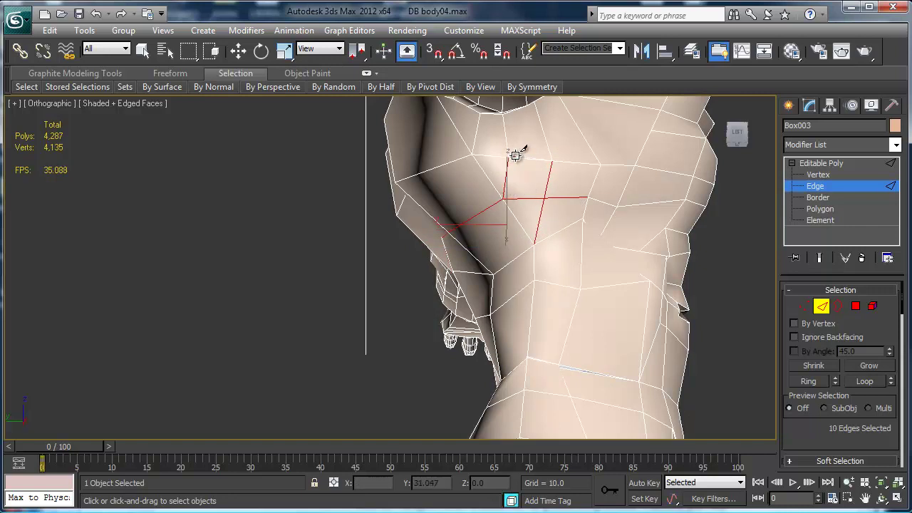
Switch back to polygons and reselect the faces with more than four sides on the torso.
{"action": "left_click", "coordinate": [856, 305]}
{"action": "mouse_move", "coordinate": [596, 95]}
{"action": "left_click", "coordinate": [638, 111]}
Cut a horizontal row of edges from the left chest under the arm to beside the spine, and reselect the faces with more than four sides.
{"action": "middle_click_drag", "start_coordinate": [641, 246], "coordinate": [444, 283], "text": "alt"}
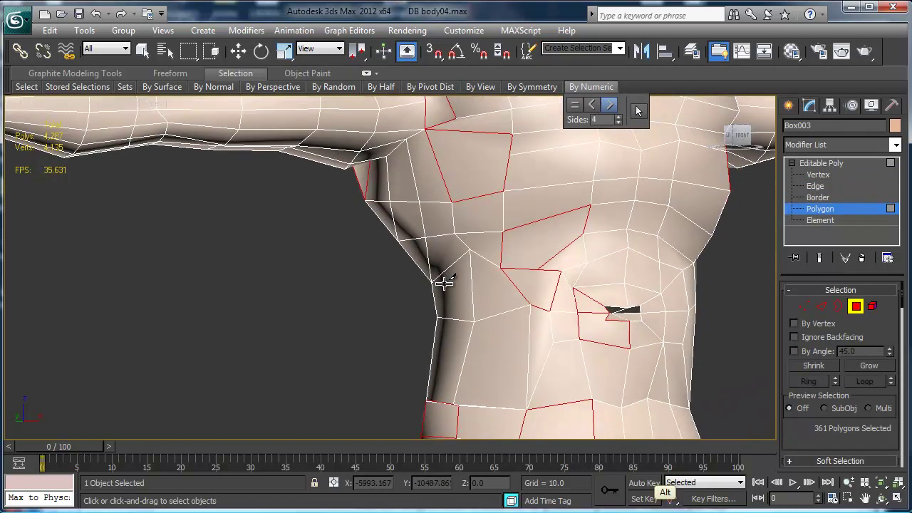
{"action": "middle_click_drag", "start_coordinate": [545, 298], "coordinate": [544, 300]}
{"action": "scroll", "coordinate": [545, 302], "scroll_direction": "down", "scroll_amount": 3}
{"action": "middle_click_drag", "start_coordinate": [688, 254], "coordinate": [406, 248], "text": "alt"}
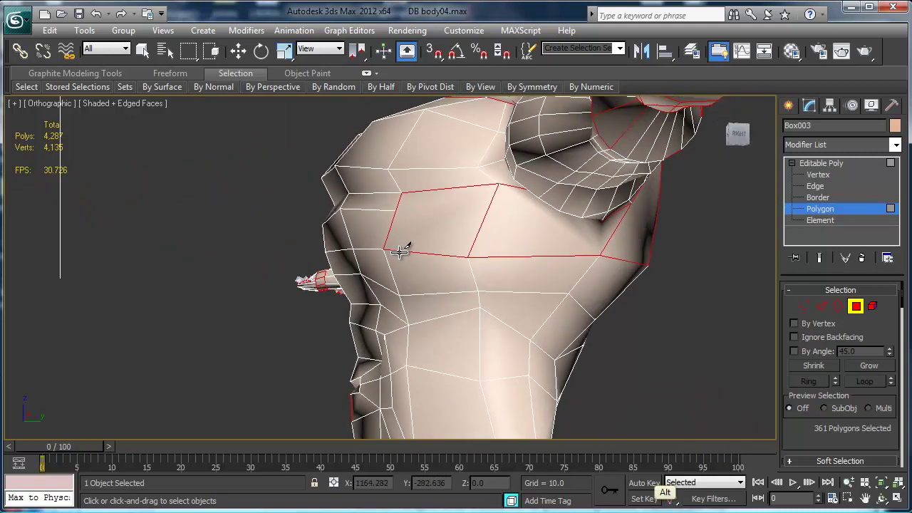
{"action": "left_click", "coordinate": [399, 210]}
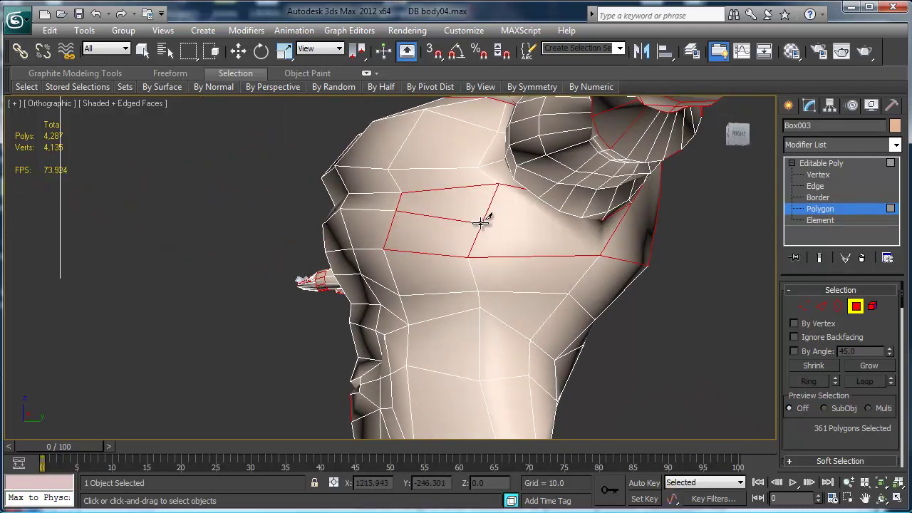
{"action": "left_click", "coordinate": [482, 224]}
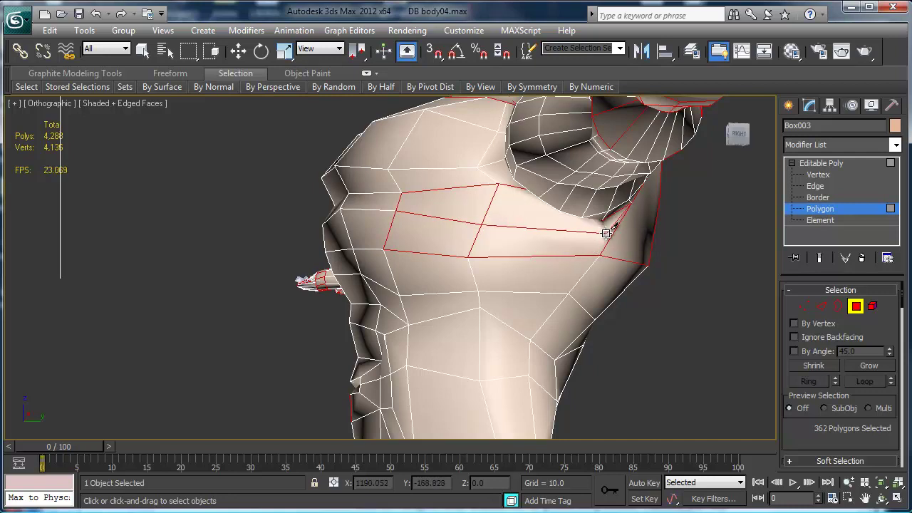
{"action": "left_click", "coordinate": [611, 231]}
{"action": "left_click", "coordinate": [655, 231]}
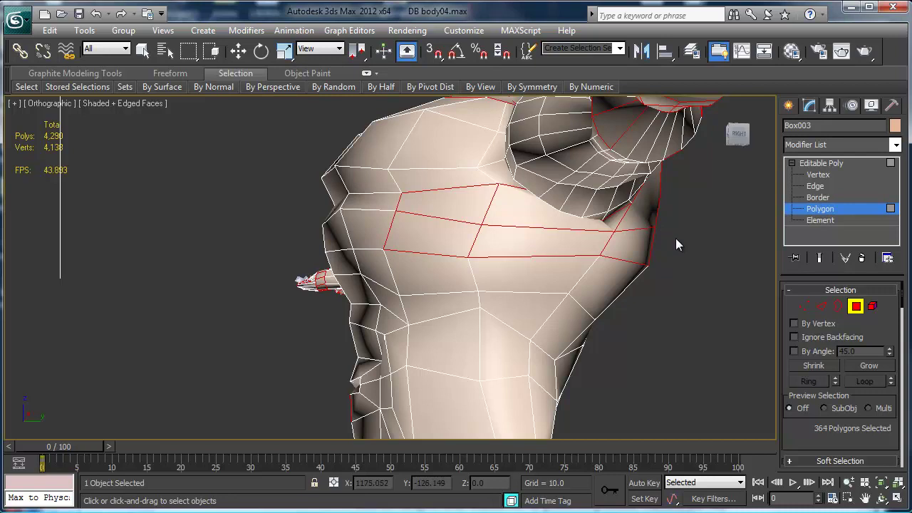
{"action": "middle_click_drag", "start_coordinate": [677, 245], "coordinate": [475, 230], "text": "alt"}
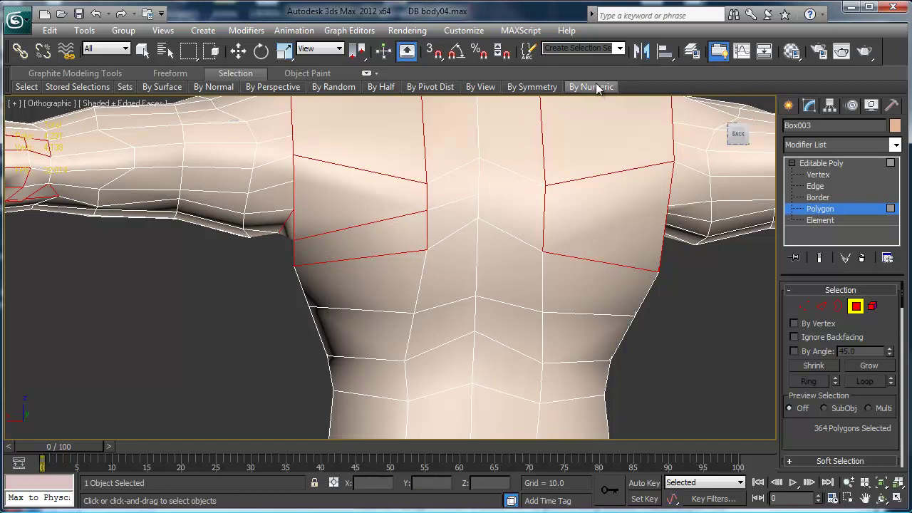
{"action": "mouse_move", "coordinate": [591, 86]}
{"action": "left_click", "coordinate": [639, 112]}
Cut three edges from the vertices under the left armpit down through the ribs to the vertices on the side of the torso.
{"action": "middle_click_drag", "start_coordinate": [401, 250], "coordinate": [556, 206], "text": "alt"}
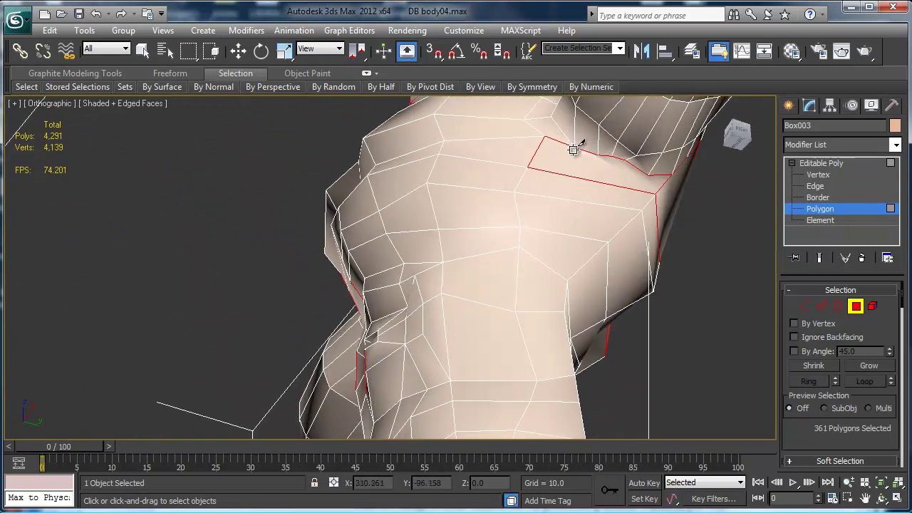
{"action": "left_click", "coordinate": [574, 145]}
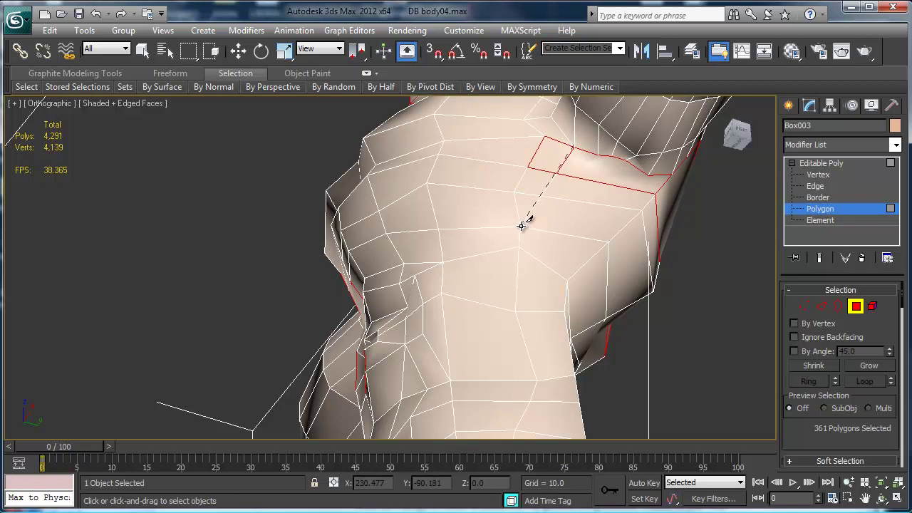
{"action": "left_click", "coordinate": [607, 160]}
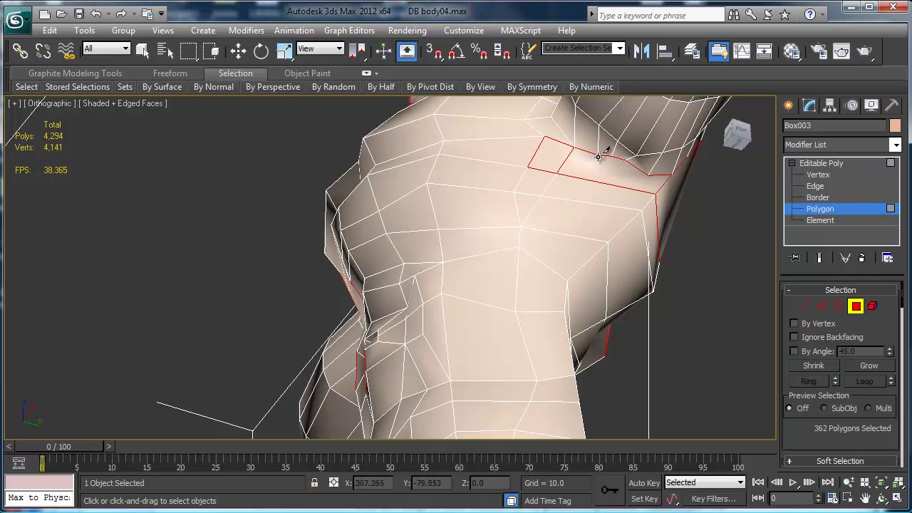
{"action": "left_click", "coordinate": [520, 247]}
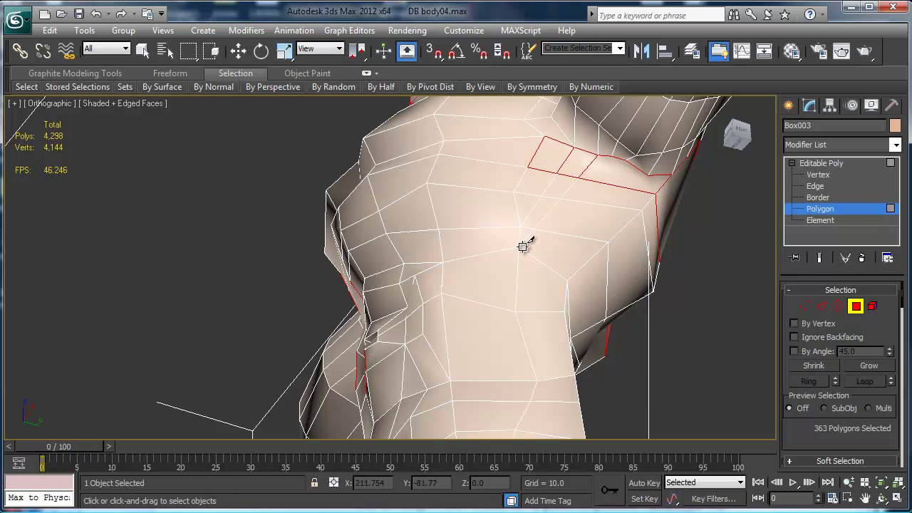
{"action": "left_click", "coordinate": [612, 156]}
{"action": "left_click", "coordinate": [642, 211]}
Cut two short edges from the rear vertices of the left armpit down toward the corner where the side meets the back.
{"action": "middle_click_drag", "start_coordinate": [691, 235], "coordinate": [599, 181], "text": "alt"}
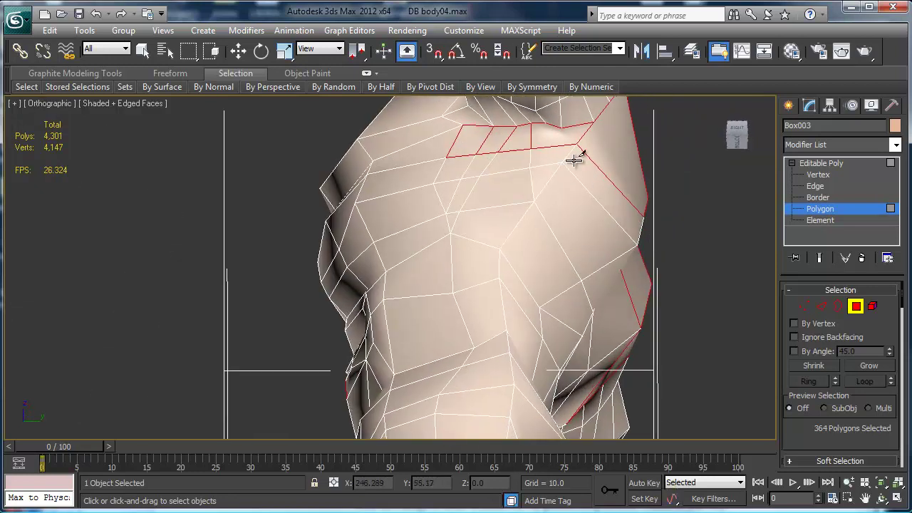
{"action": "left_click", "coordinate": [544, 122]}
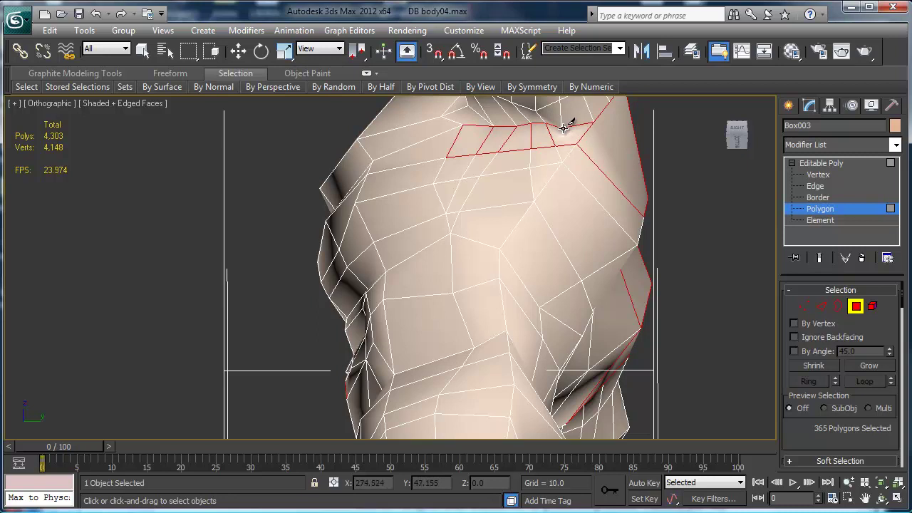
{"action": "left_click", "coordinate": [562, 128]}
{"action": "left_click", "coordinate": [577, 144]}
{"action": "right_click", "coordinate": [577, 144]}
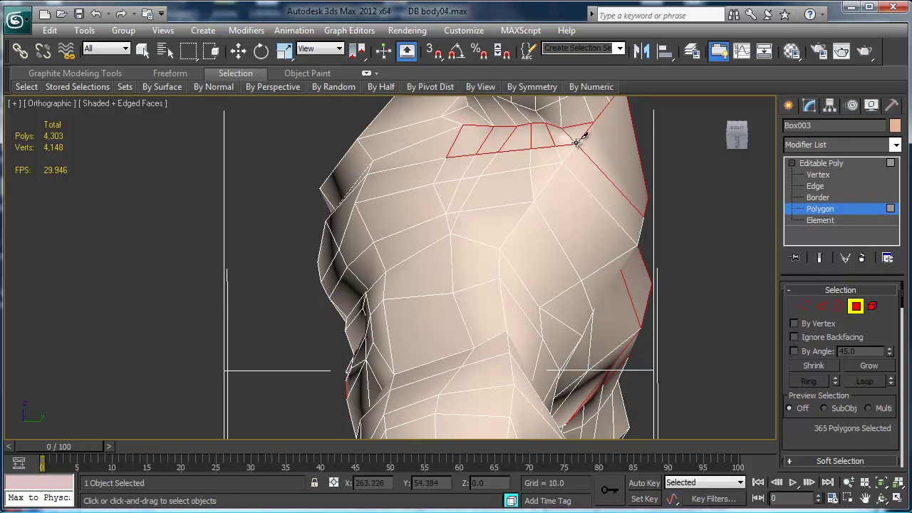
Select the polygons with fewer than four sides and inspect the triangles on the left side of the torso.
{"action": "middle_click_drag", "start_coordinate": [580, 210], "coordinate": [597, 281], "text": "alt"}
{"action": "mouse_move", "coordinate": [605, 86]}
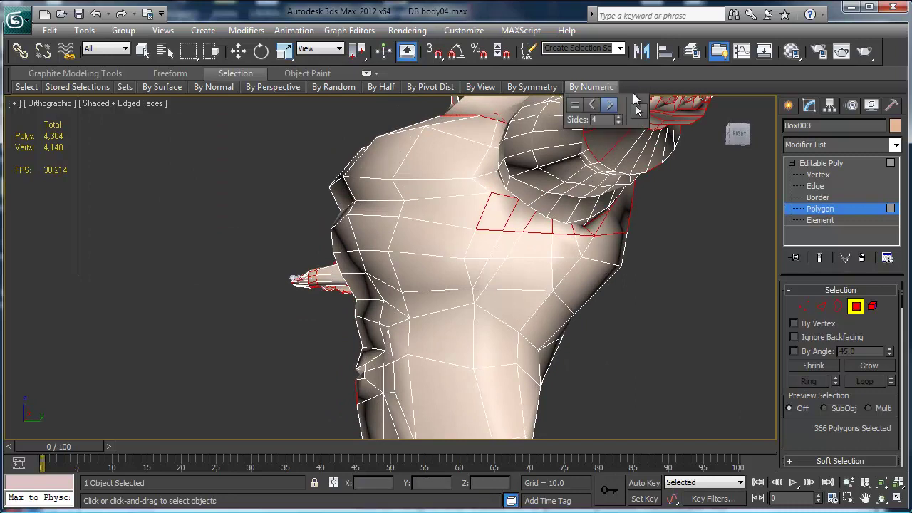
{"action": "left_click", "coordinate": [591, 106]}
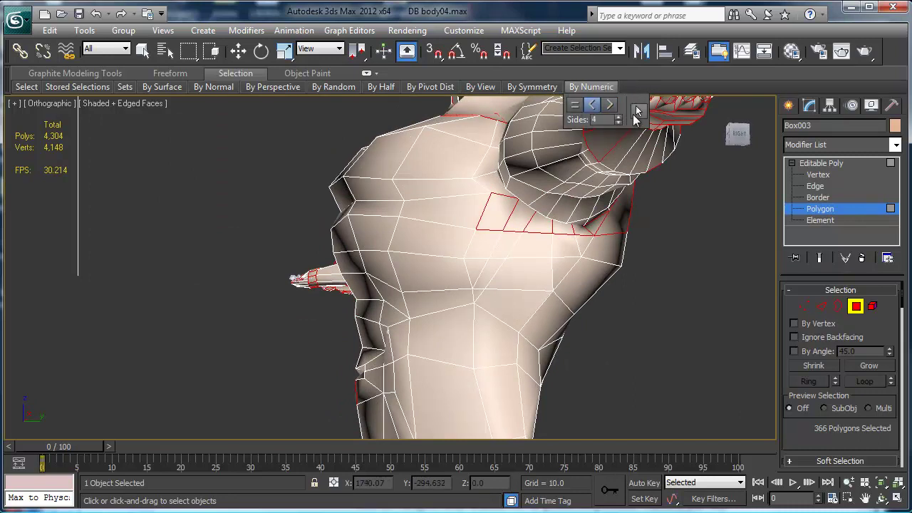
{"action": "left_click", "coordinate": [637, 112]}
{"action": "middle_click_drag", "start_coordinate": [539, 302], "coordinate": [311, 281], "text": "alt"}
{"action": "scroll", "coordinate": [507, 288], "scroll_direction": "up", "scroll_amount": 4}
{"action": "scroll", "coordinate": [584, 298], "scroll_direction": "up", "scroll_amount": 2}
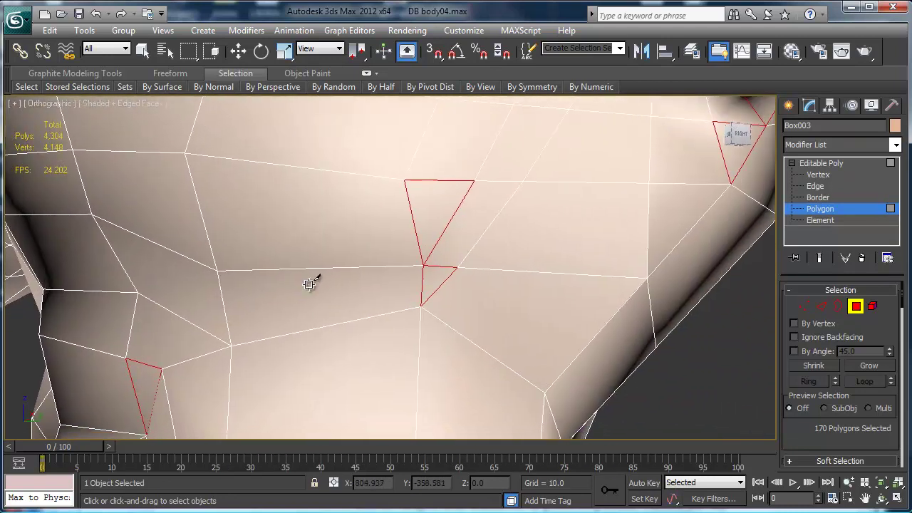
Switch to edges and remove the short vertical edge next to the small triangle on the left side of the torso.
{"action": "key", "text": "w"}
{"action": "key", "text": "2"}
{"action": "left_click", "coordinate": [442, 255]}
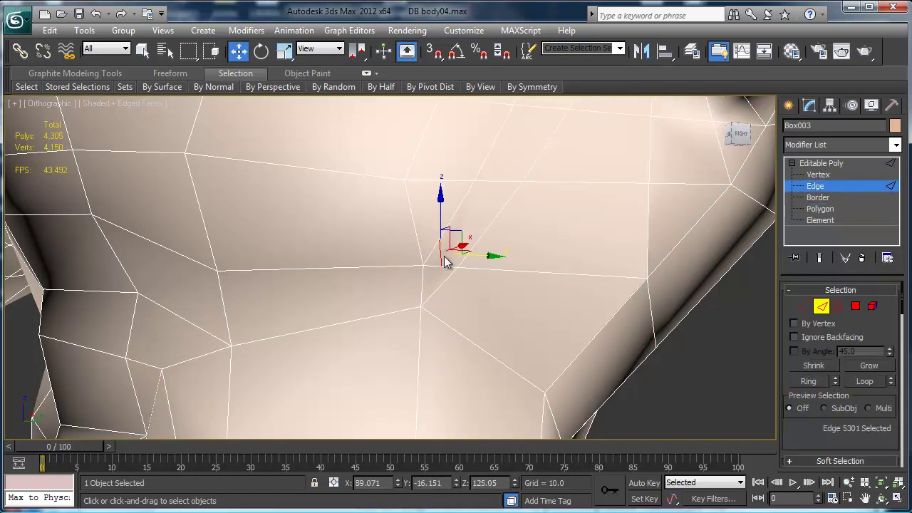
{"action": "key", "text": "ctrl+BackSpace"}
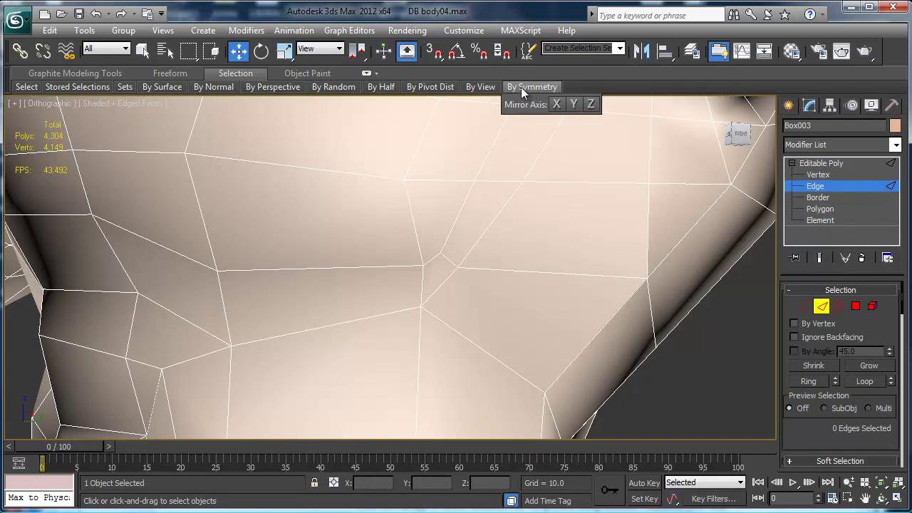
Switch back to polygons and select the faces with more than four sides around the edited area of the torso's side.
{"action": "mouse_move", "coordinate": [495, 86]}
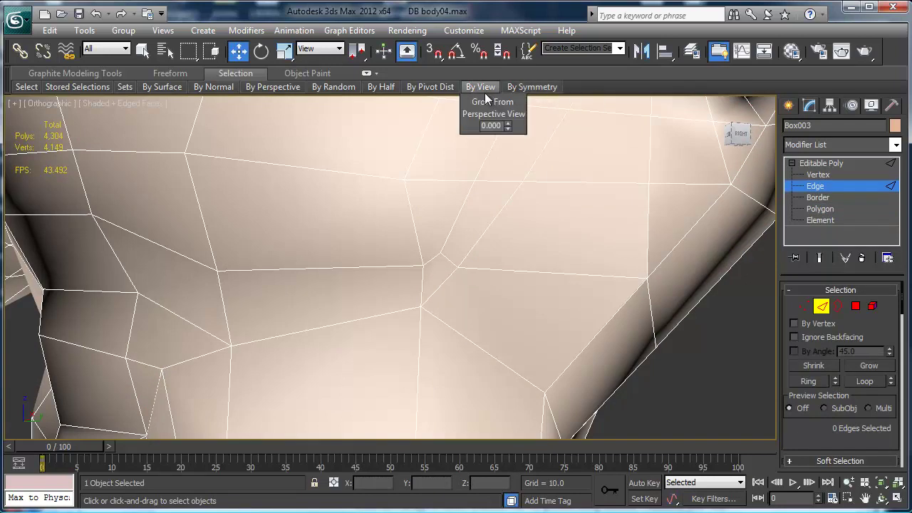
{"action": "key", "text": "4"}
{"action": "mouse_move", "coordinate": [614, 96]}
{"action": "left_click", "coordinate": [610, 105]}
{"action": "left_click", "coordinate": [638, 112]}
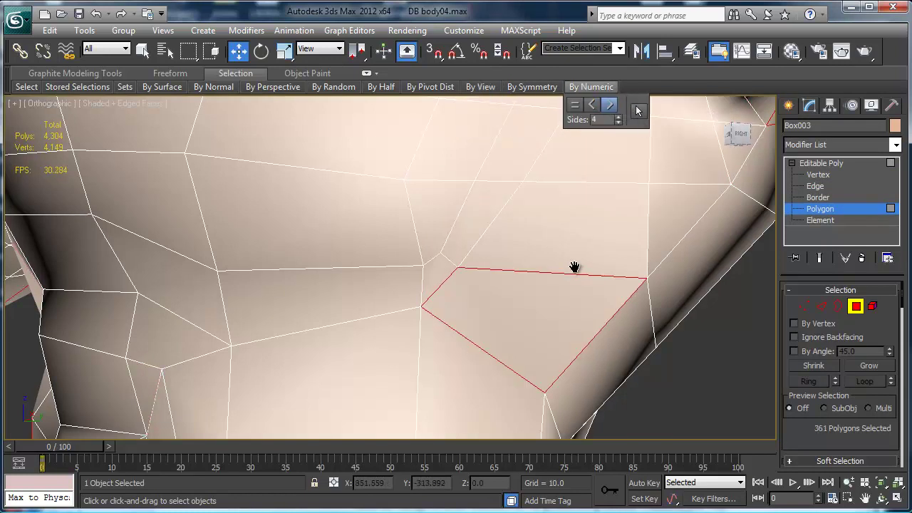
{"action": "middle_click_drag", "start_coordinate": [574, 268], "coordinate": [572, 241]}
{"action": "middle_click_drag", "start_coordinate": [555, 297], "coordinate": [533, 295], "text": "alt"}
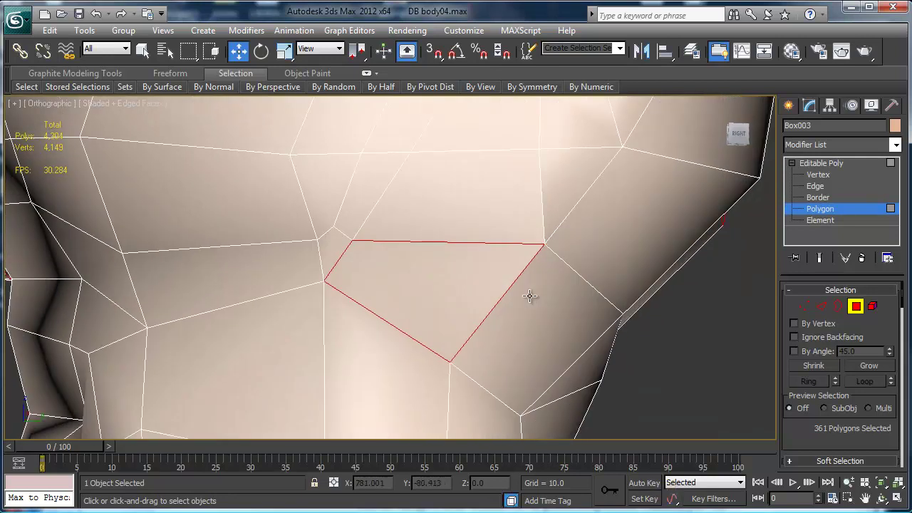
Check the corner vertices of the highlighted face on the torso's side and collapse the overlapping vertices at its upper rear corner.
{"action": "key", "text": "1"}
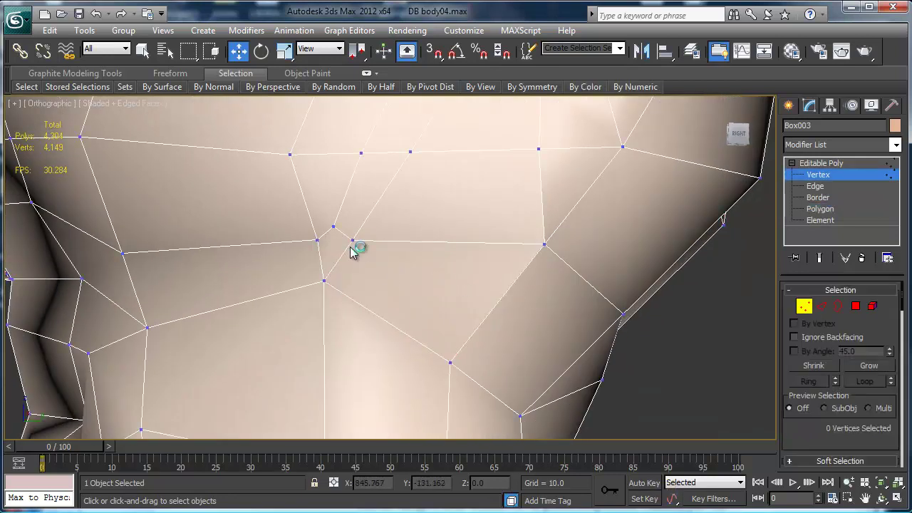
{"action": "left_click", "coordinate": [352, 242]}
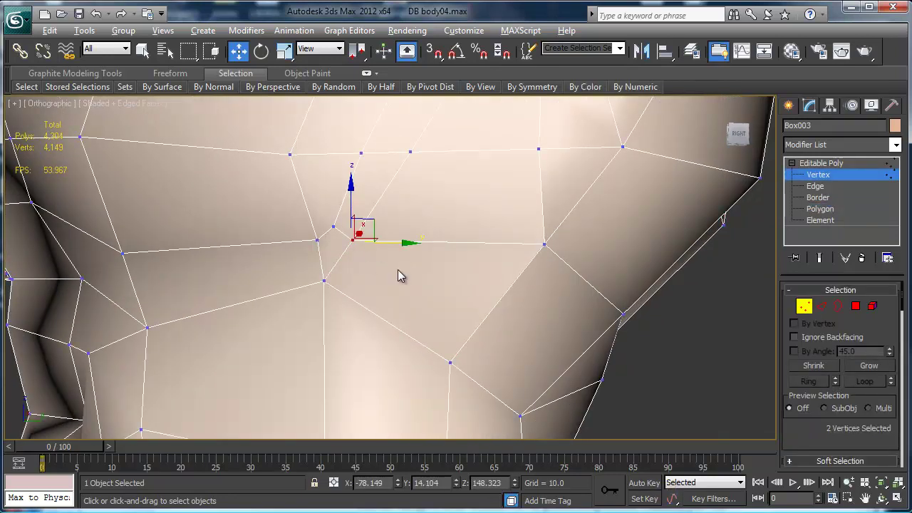
{"action": "middle_click_drag", "start_coordinate": [401, 277], "coordinate": [428, 291], "text": "alt"}
{"action": "left_click", "coordinate": [512, 258]}
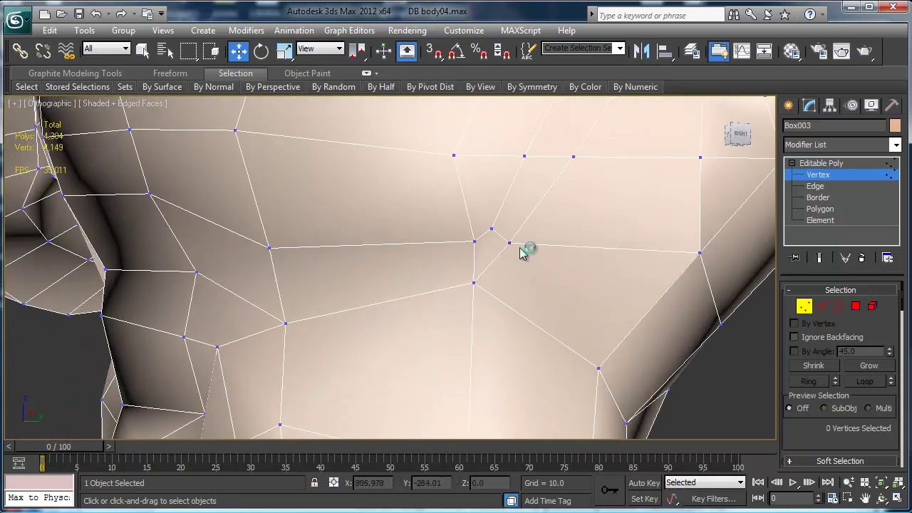
{"action": "left_click", "coordinate": [505, 254]}
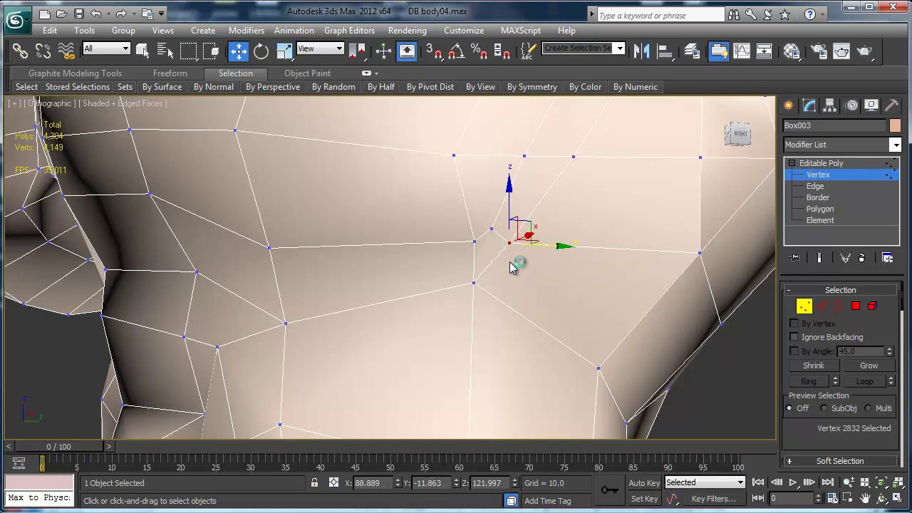
{"action": "left_click", "coordinate": [473, 284]}
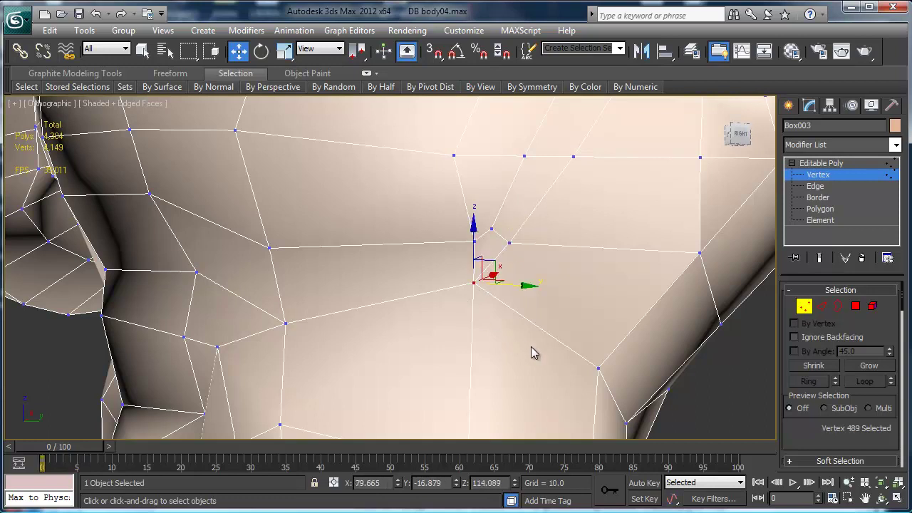
{"action": "left_click", "coordinate": [599, 368]}
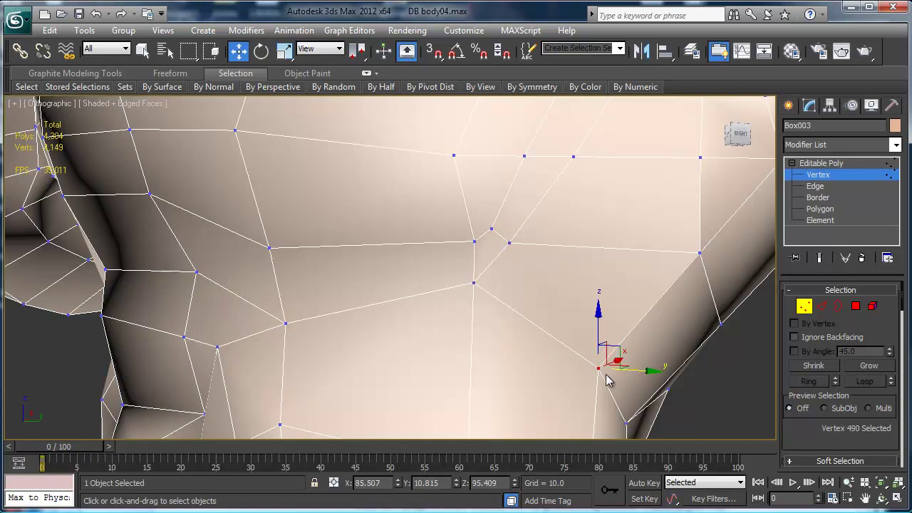
{"action": "left_click", "coordinate": [704, 261]}
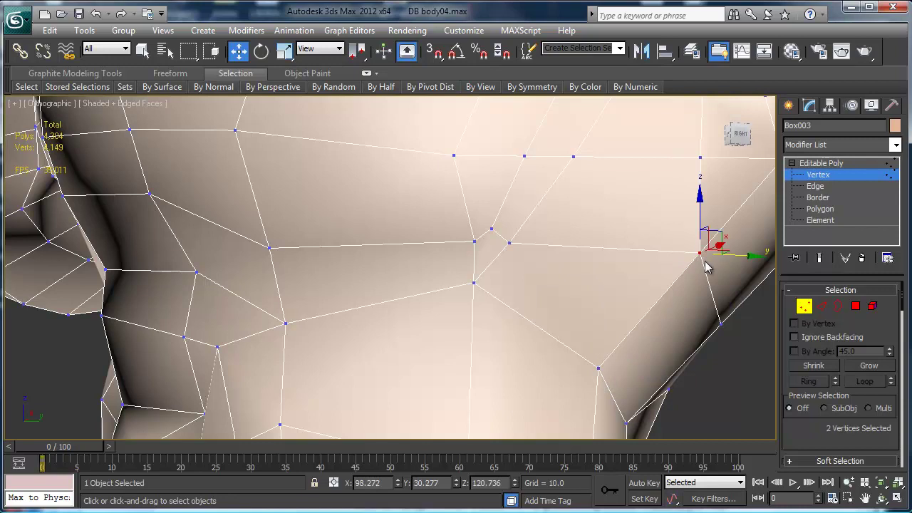
{"action": "middle_click_drag", "start_coordinate": [690, 271], "coordinate": [484, 290], "text": "alt"}
Cut a short edge across the corner of the face below the rear of the left armpit and collapse its two end vertices.
{"action": "right_click", "coordinate": [459, 267]}
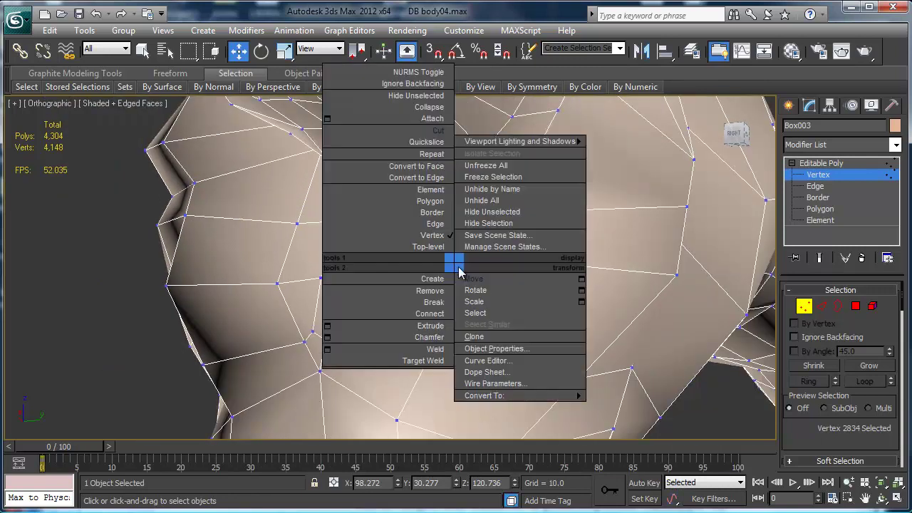
{"action": "left_click", "coordinate": [427, 135]}
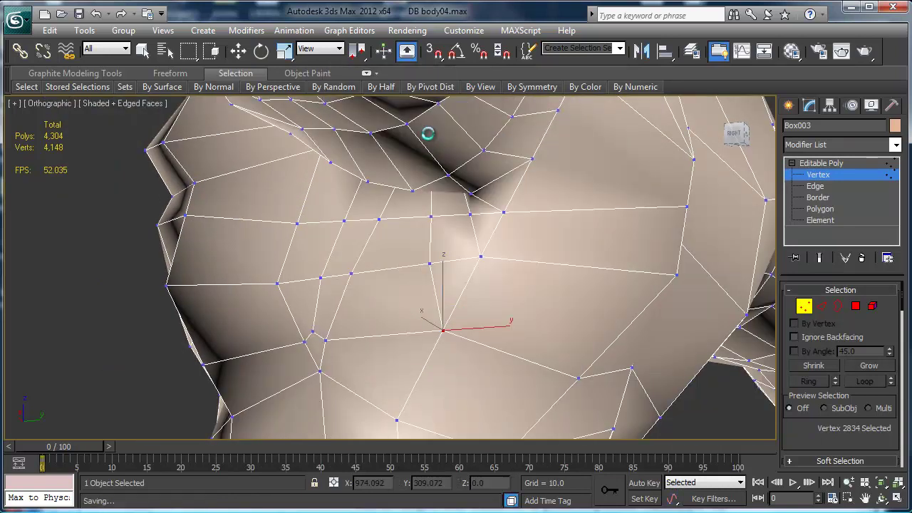
{"action": "left_click", "coordinate": [456, 261]}
{"action": "left_click", "coordinate": [473, 233]}
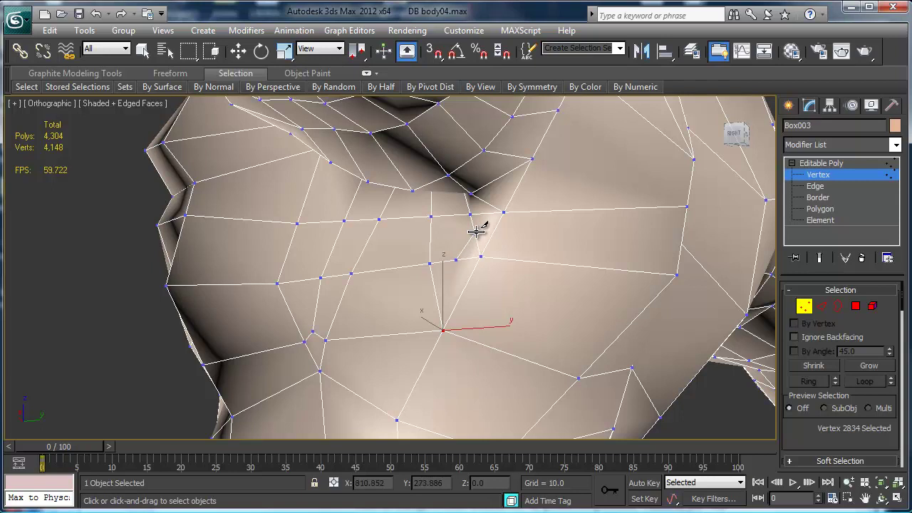
{"action": "key", "text": "w"}
{"action": "left_click", "coordinate": [473, 233]}
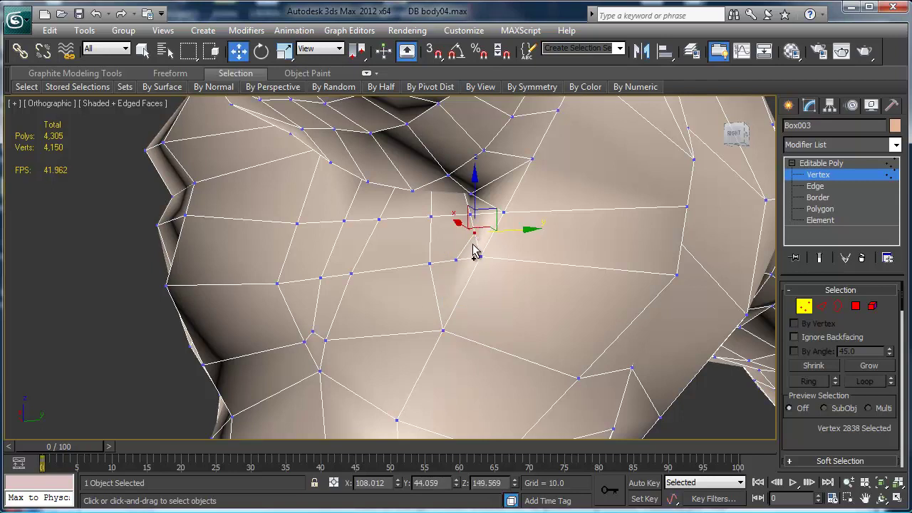
{"action": "left_click", "coordinate": [456, 260], "text": "ctrl"}
{"action": "key", "text": "ctrl+alt+c"}
{"action": "mouse_move", "coordinate": [496, 235]}
{"action": "middle_mouse_down", "text": "alt"}
{"action": "mouse_move", "coordinate": [480, 228]}
{"action": "mouse_move", "coordinate": [578, 228]}
{"action": "mouse_move", "coordinate": [497, 258]}
{"action": "middle_mouse_up", "text": "alt"}
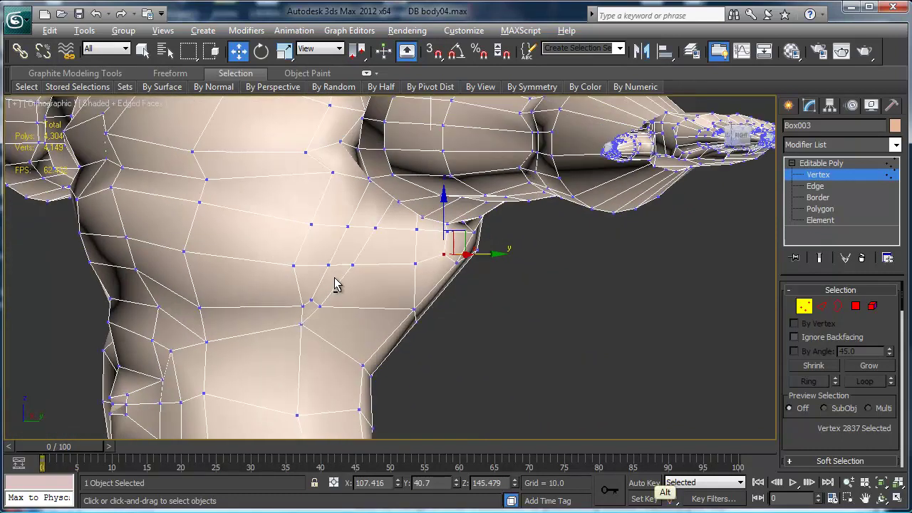
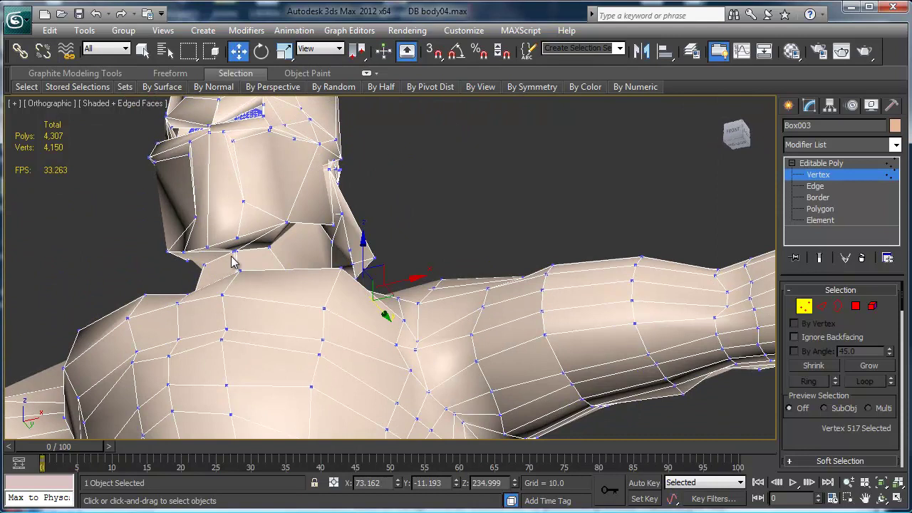
Collapse the separate vertices at the front centre of the neck, just under the chin, into a single vertex.
{"action": "left_click", "coordinate": [237, 250]}
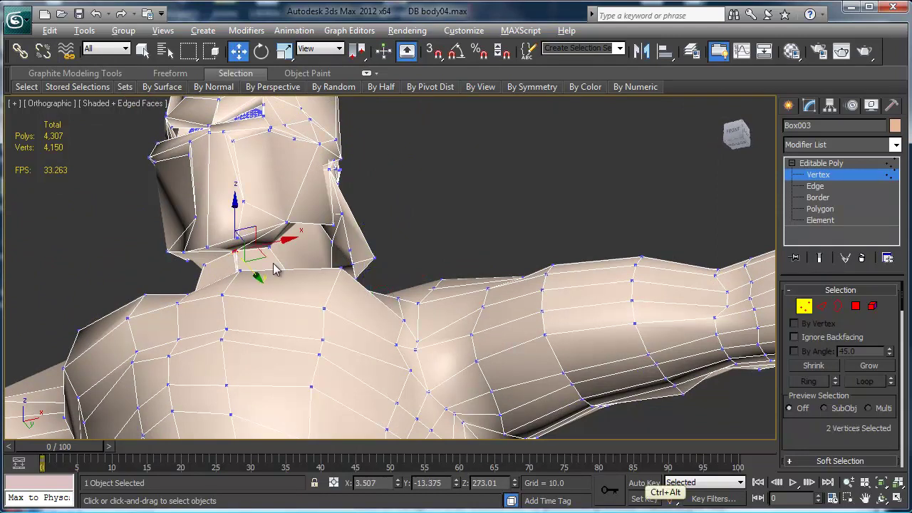
{"action": "middle_click_drag", "start_coordinate": [345, 250], "coordinate": [384, 256], "text": "alt"}
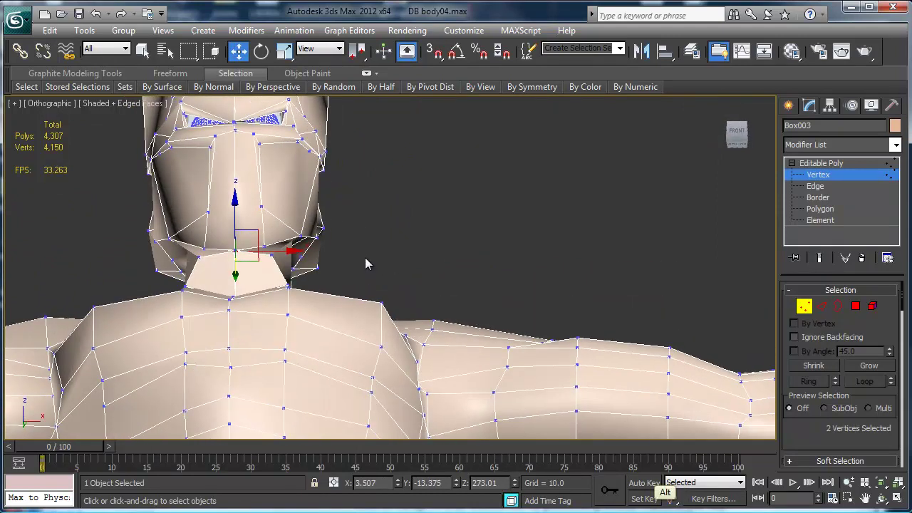
{"action": "scroll", "coordinate": [384, 258], "scroll_direction": "up", "scroll_amount": 3}
{"action": "middle_click_drag", "start_coordinate": [214, 289], "coordinate": [364, 304]}
{"action": "scroll", "coordinate": [365, 304], "scroll_direction": "up", "scroll_amount": 3}
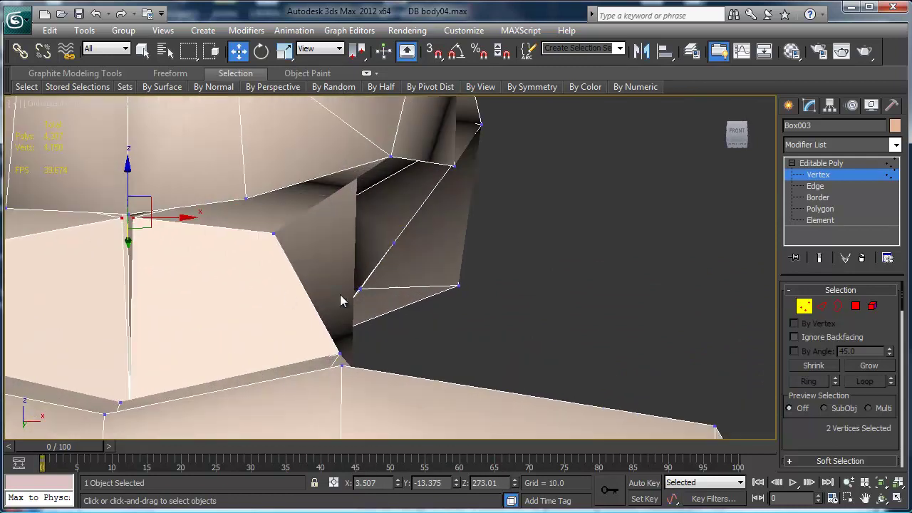
{"action": "middle_click_drag", "start_coordinate": [204, 303], "coordinate": [289, 315]}
{"action": "left_click", "coordinate": [261, 238]}
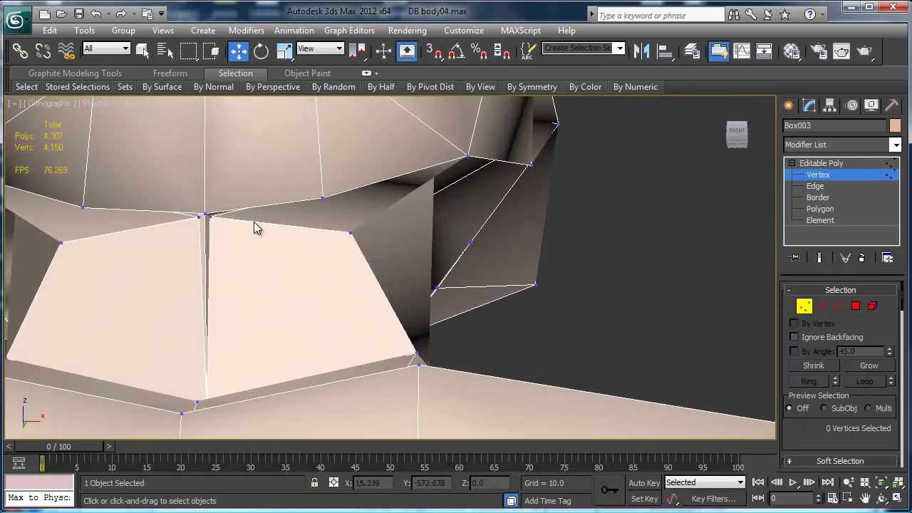
{"action": "left_click", "coordinate": [207, 215]}
{"action": "middle_click_drag", "start_coordinate": [242, 321], "coordinate": [249, 287], "text": "alt"}
{"action": "left_click", "coordinate": [205, 176], "text": "ctrl"}
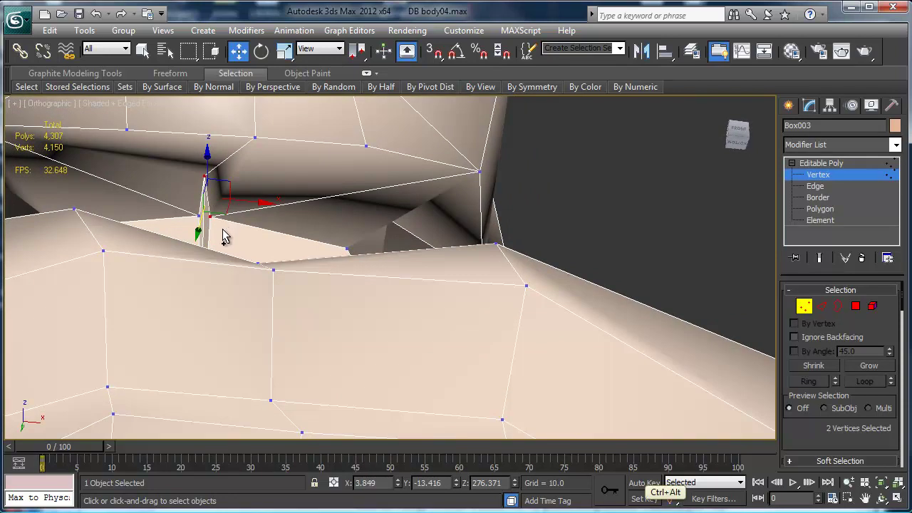
{"action": "key", "text": "ctrl+alt+c"}
{"action": "key", "text": "ctrl"}
{"action": "left_click", "coordinate": [198, 214], "text": "ctrl"}
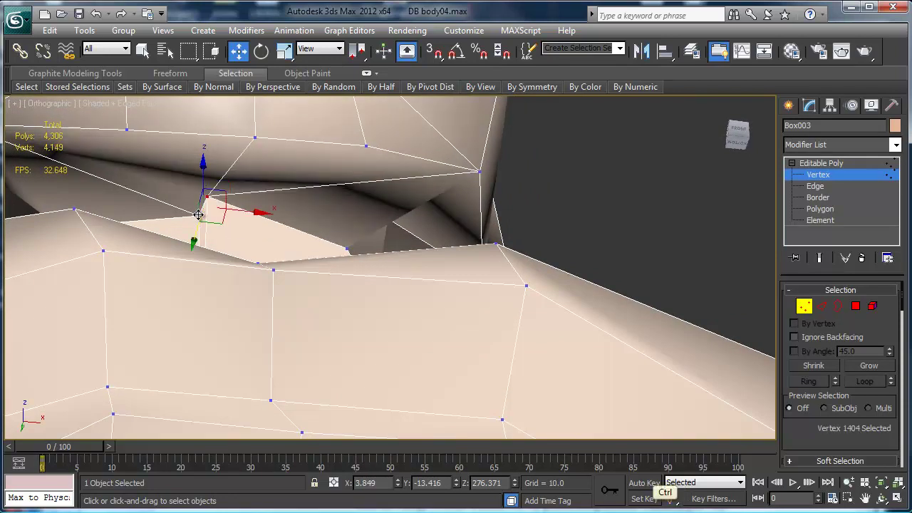
{"action": "key", "text": "ctrl+alt+c"}
{"action": "middle_click_drag", "start_coordinate": [302, 207], "coordinate": [302, 247], "text": "alt"}
{"action": "scroll", "coordinate": [301, 248], "scroll_direction": "down", "scroll_amount": 10}
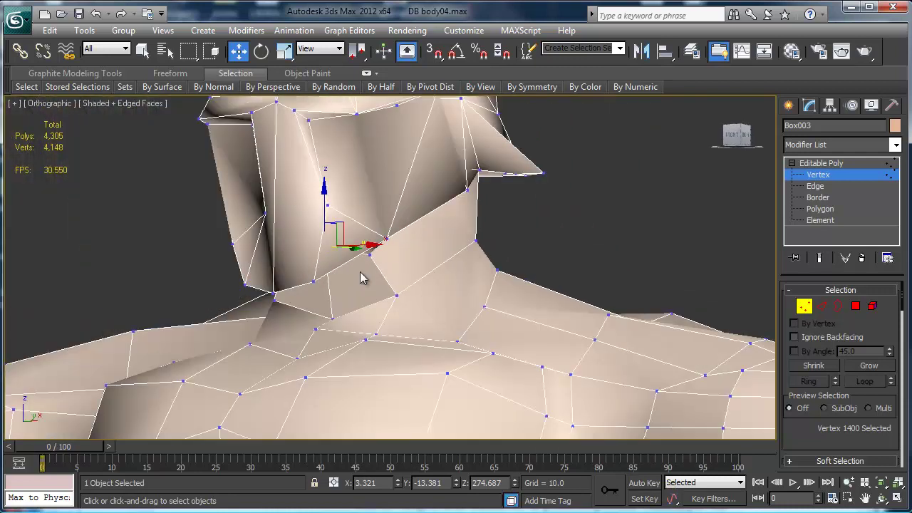
Switch to polygons, reselect the faces with more than four sides, and inspect them across the back and the left elbow.
{"action": "middle_click_drag", "start_coordinate": [431, 348], "coordinate": [418, 305], "text": "alt"}
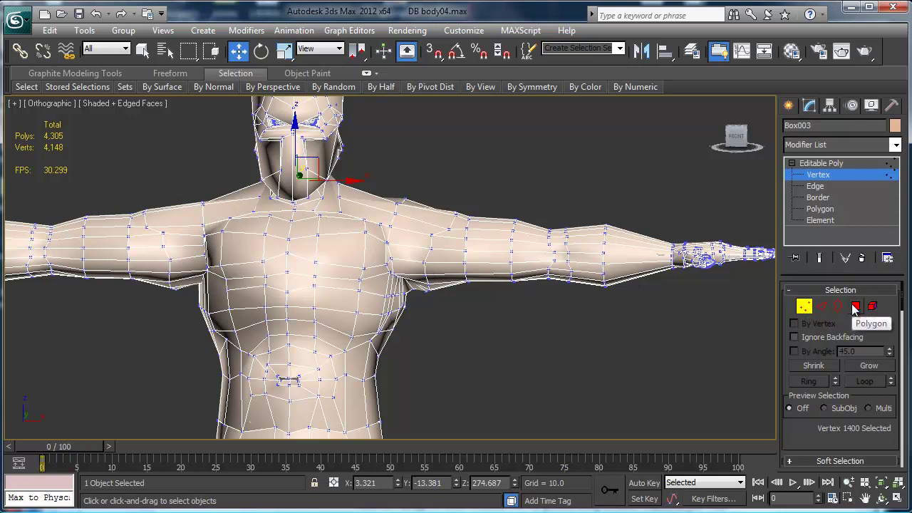
{"action": "left_click", "coordinate": [855, 306]}
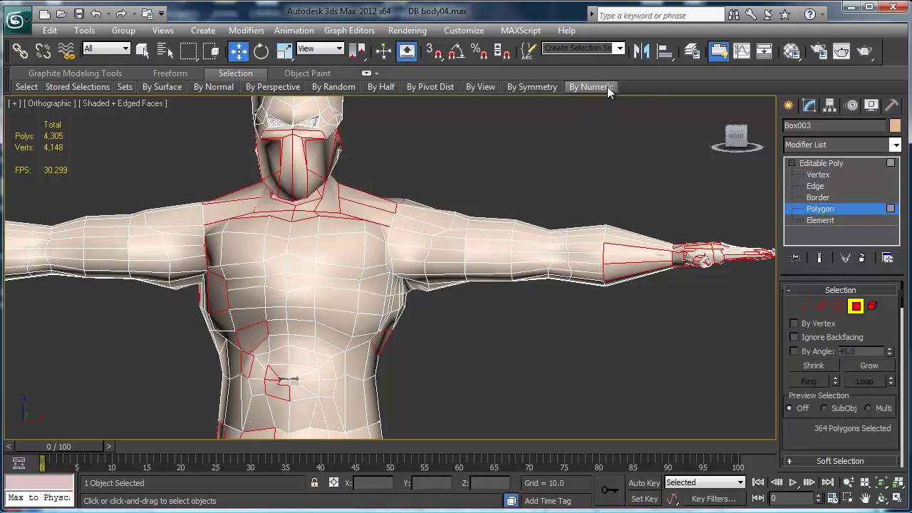
{"action": "mouse_move", "coordinate": [595, 87]}
{"action": "left_click", "coordinate": [640, 109]}
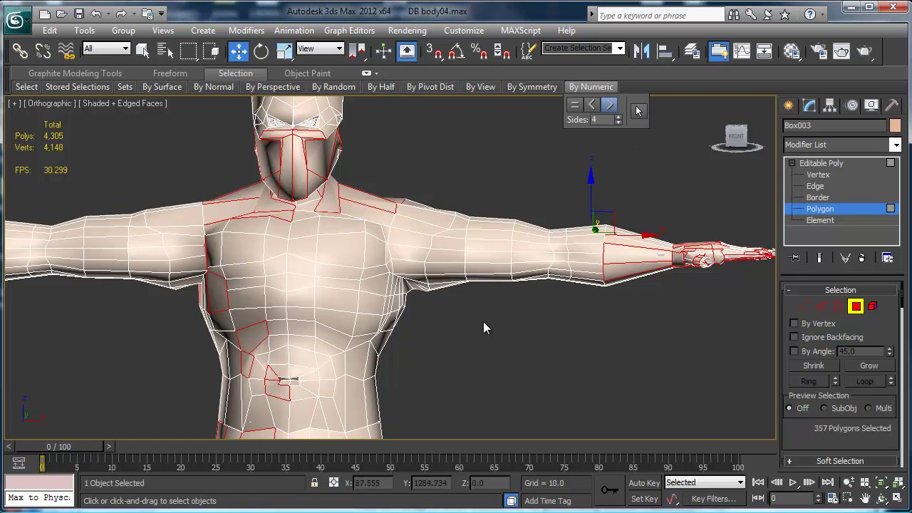
{"action": "middle_click_drag", "start_coordinate": [426, 310], "coordinate": [310, 295], "text": "alt"}
{"action": "middle_click_drag", "start_coordinate": [349, 319], "coordinate": [263, 271], "text": "alt"}
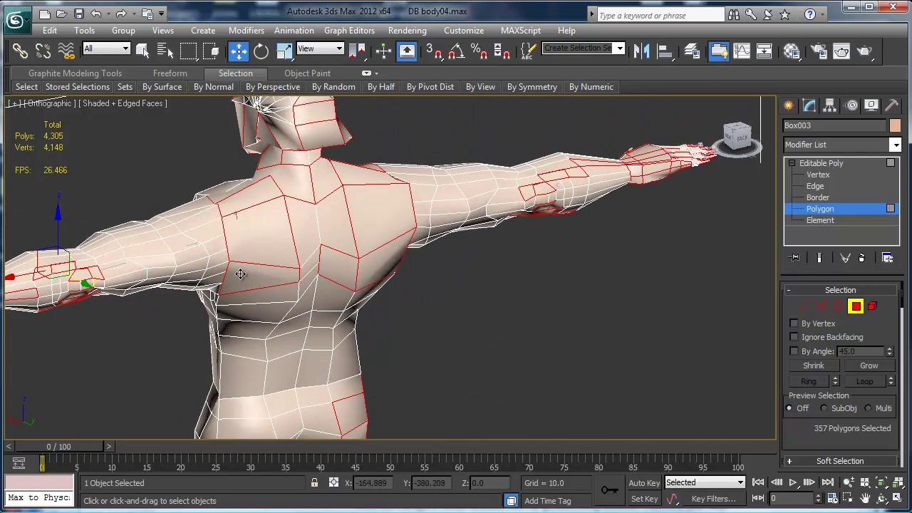
{"action": "middle_click_drag", "start_coordinate": [211, 221], "coordinate": [223, 277], "text": "alt"}
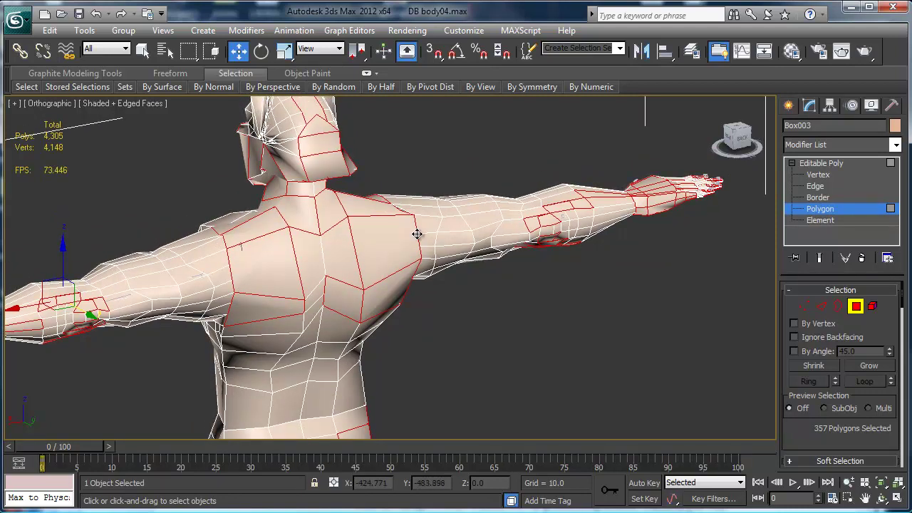
{"action": "middle_click_drag", "start_coordinate": [368, 383], "coordinate": [373, 368], "text": "alt"}
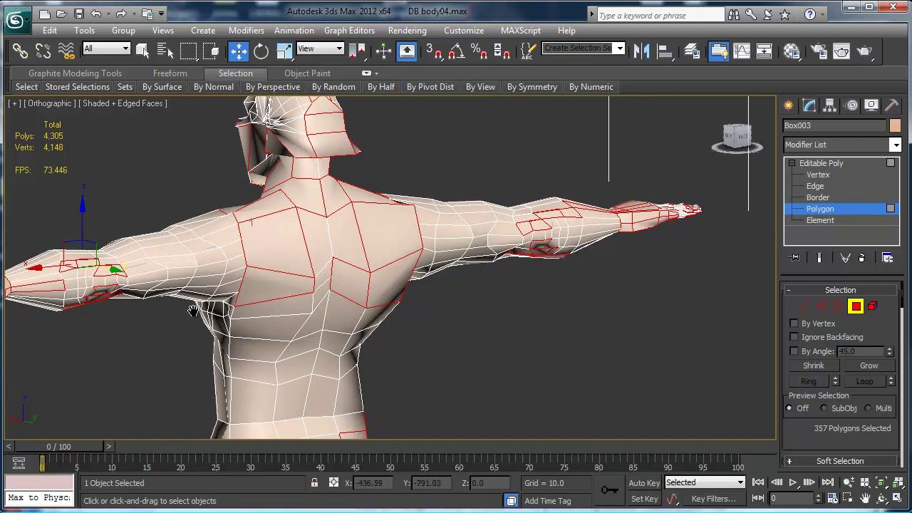
{"action": "middle_click_drag", "start_coordinate": [182, 306], "coordinate": [473, 330]}
{"action": "scroll", "coordinate": [474, 330], "scroll_direction": "up", "scroll_amount": 3}
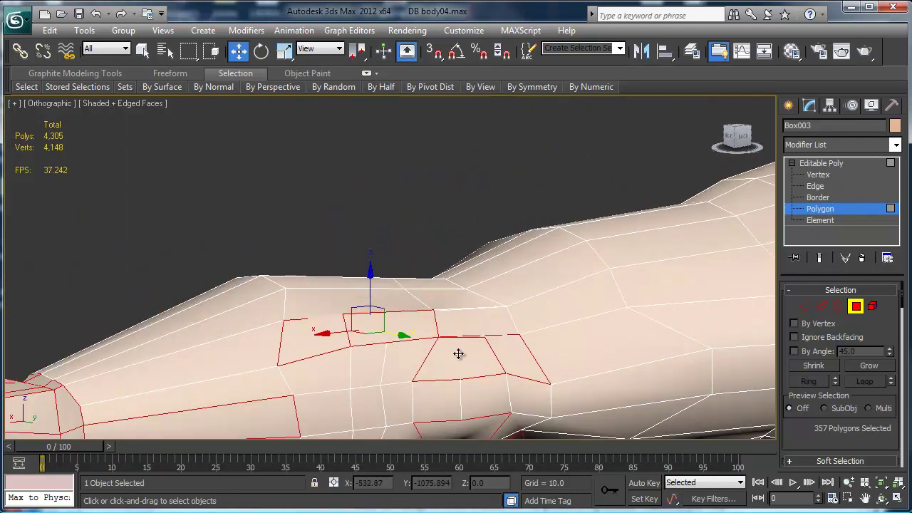
At vertex level, cut an edge between the two neighbouring vertices just above the back of the left elbow.
{"action": "middle_click_drag", "start_coordinate": [469, 361], "coordinate": [431, 258]}
{"action": "middle_click_drag", "start_coordinate": [424, 347], "coordinate": [423, 310]}
{"action": "key", "text": "1"}
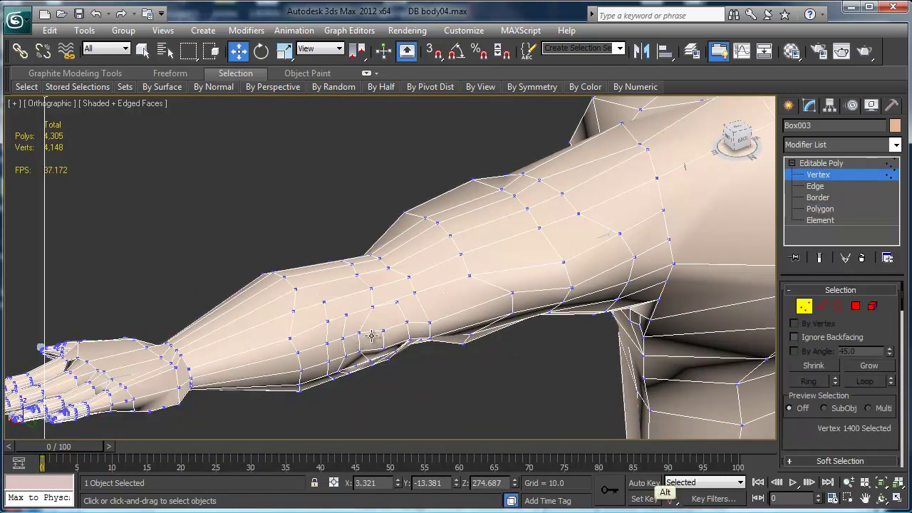
{"action": "middle_click_drag", "start_coordinate": [375, 338], "coordinate": [359, 338], "text": "alt"}
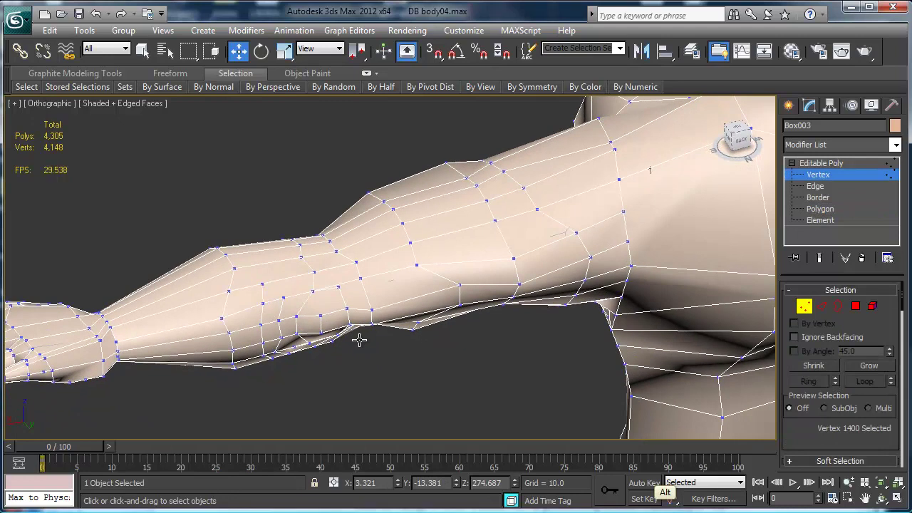
{"action": "right_click", "coordinate": [339, 288]}
{"action": "left_click", "coordinate": [321, 169]}
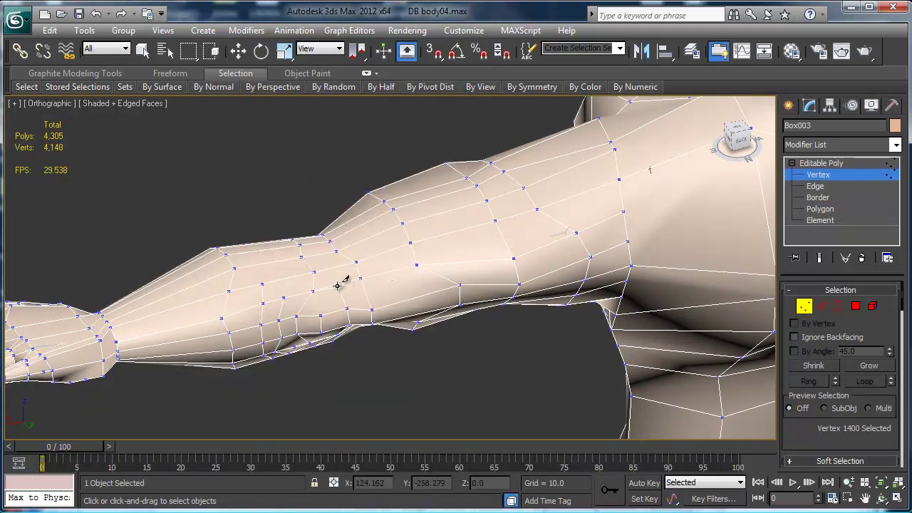
{"action": "left_click", "coordinate": [360, 278]}
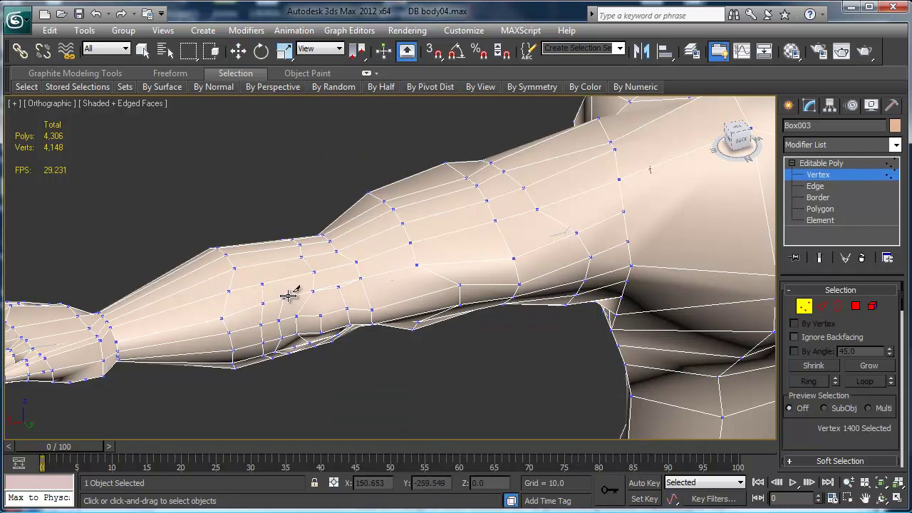
Leave vertex editing on the body mesh and examine the whole figure from the back and front.
{"action": "middle_click_drag", "start_coordinate": [311, 363], "coordinate": [274, 322], "text": "alt"}
{"action": "scroll", "coordinate": [278, 322], "scroll_direction": "down", "scroll_amount": 3}
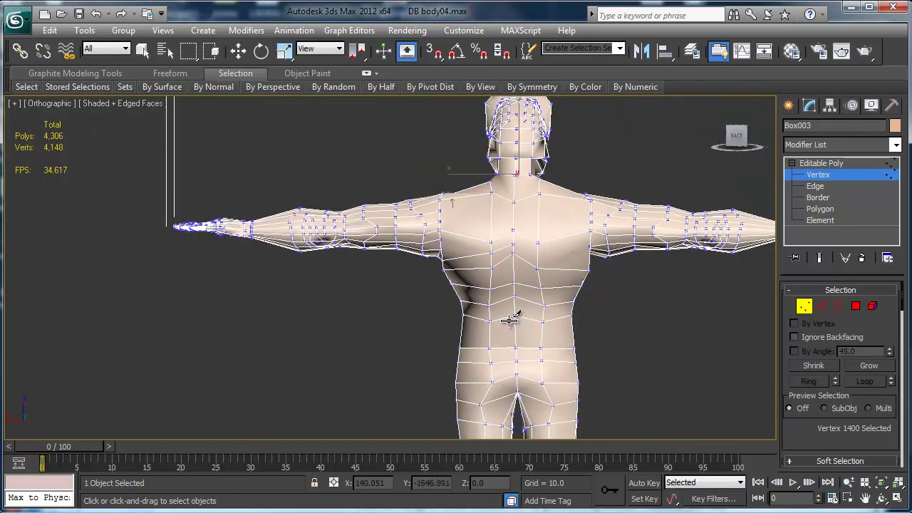
{"action": "middle_click_drag", "start_coordinate": [516, 361], "coordinate": [622, 236], "text": "alt"}
{"action": "left_click", "coordinate": [803, 308]}
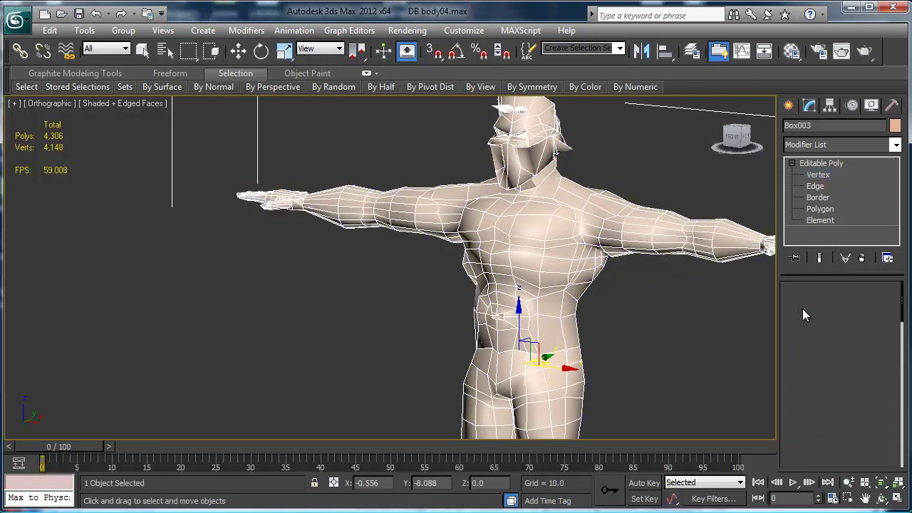